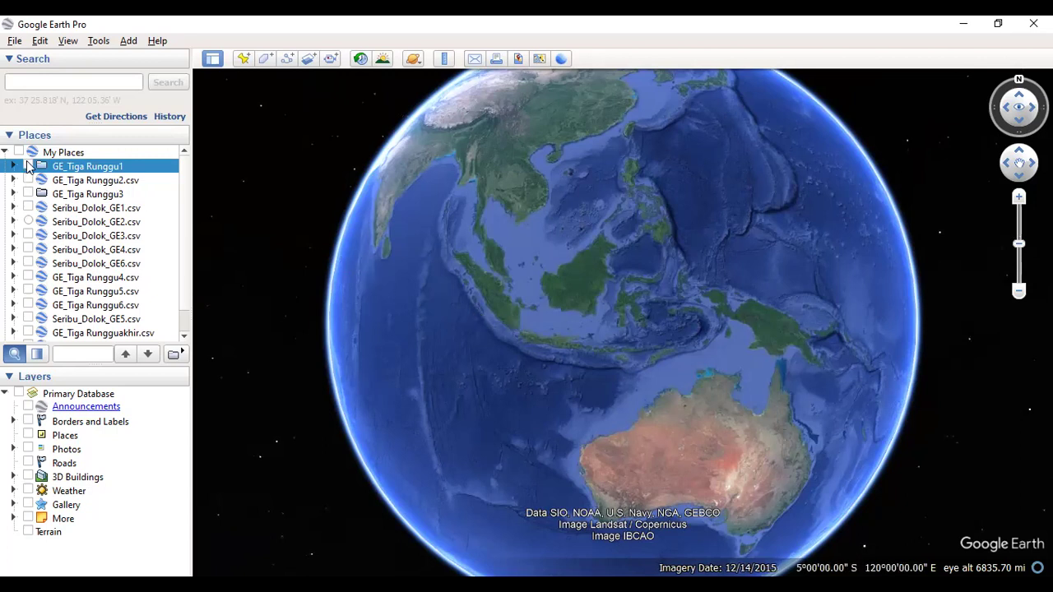
# Display the GE_Tiga Runggu1 dataset, fly to its placemarks, and collapse its list of points.
pyautogui.click(28, 167)
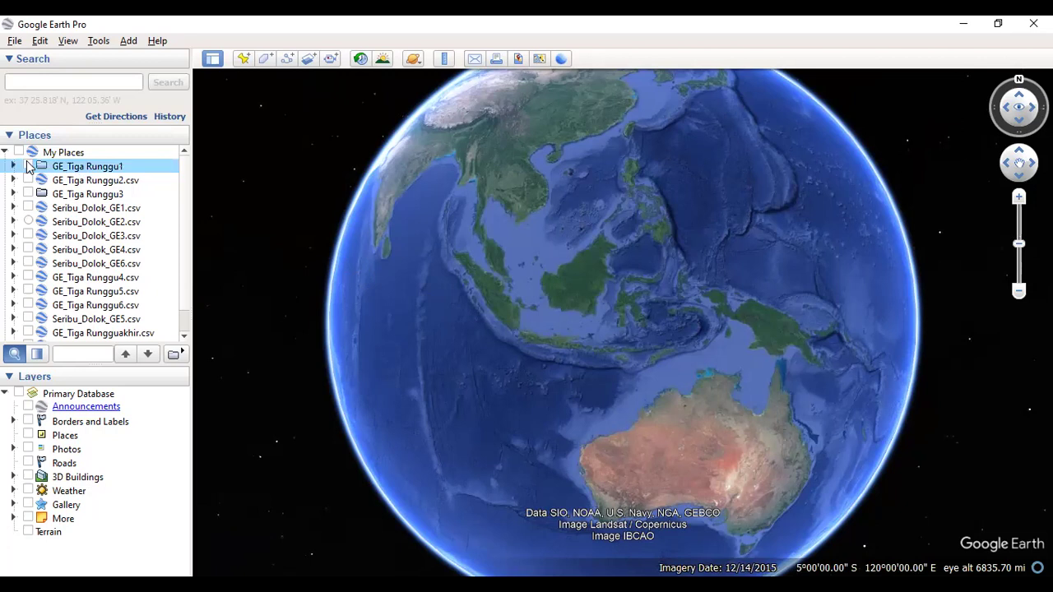
pyautogui.doubleClick(88, 166)
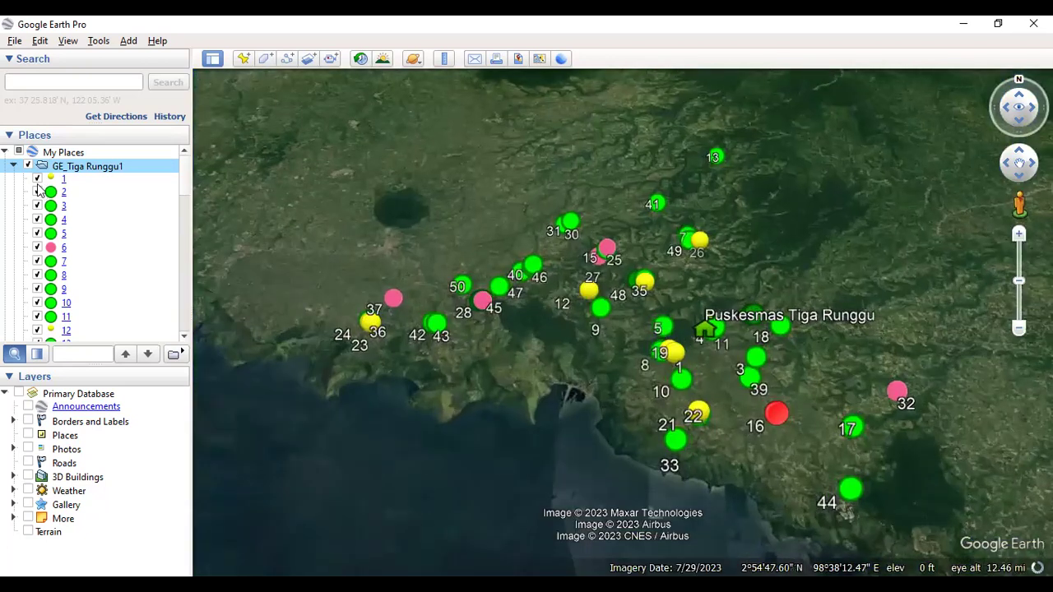
pyautogui.click(11, 167)
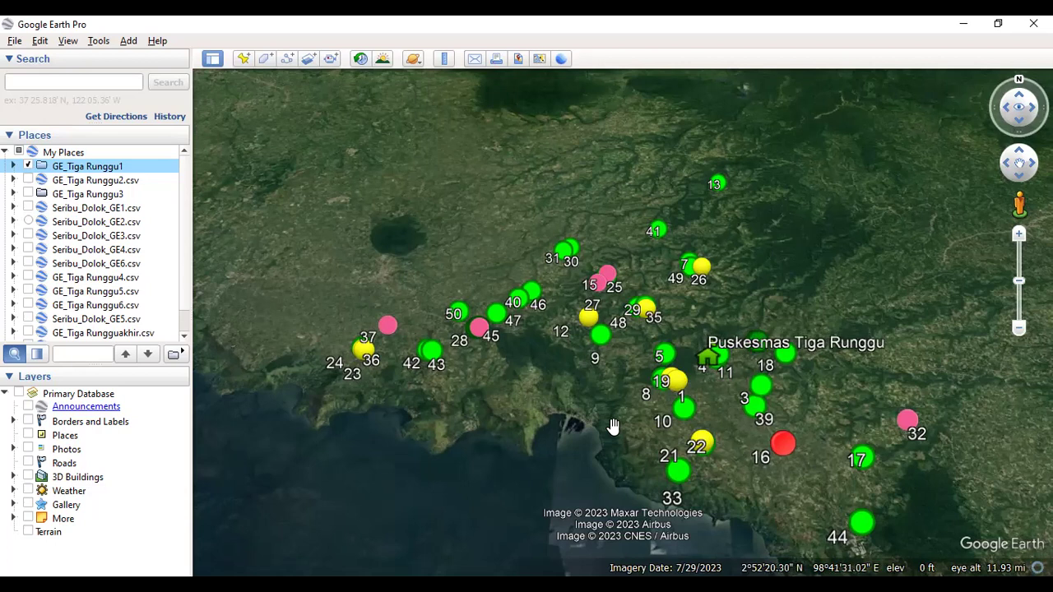
# View the photo attached to the Puskesmas Tiga Runggu placemark and close it.
pyautogui.click(707, 359)
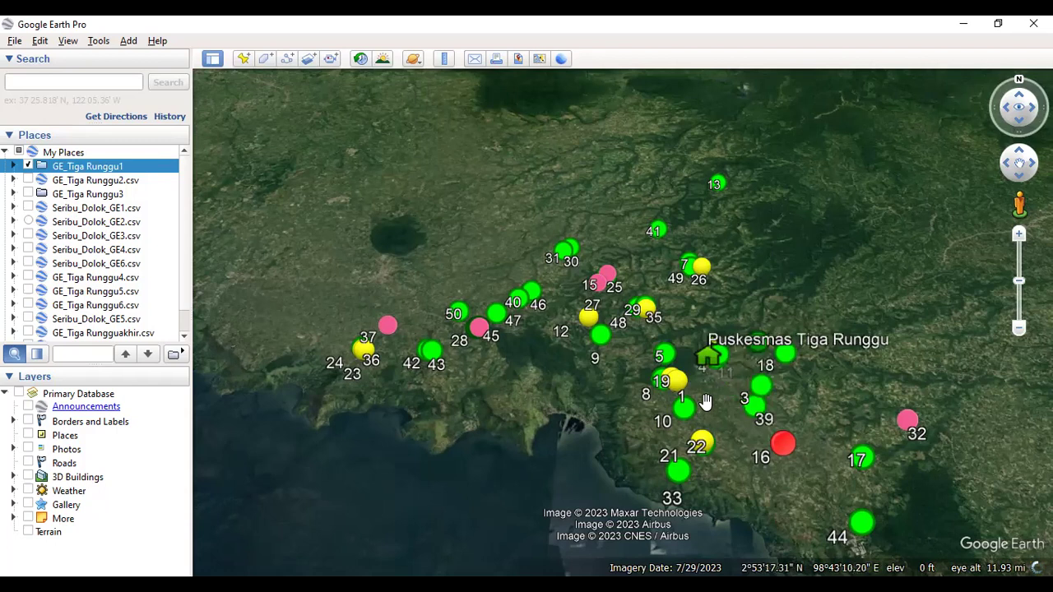
pyautogui.scroll(-2, 705, 401)
pyautogui.scroll(3, 705, 400)
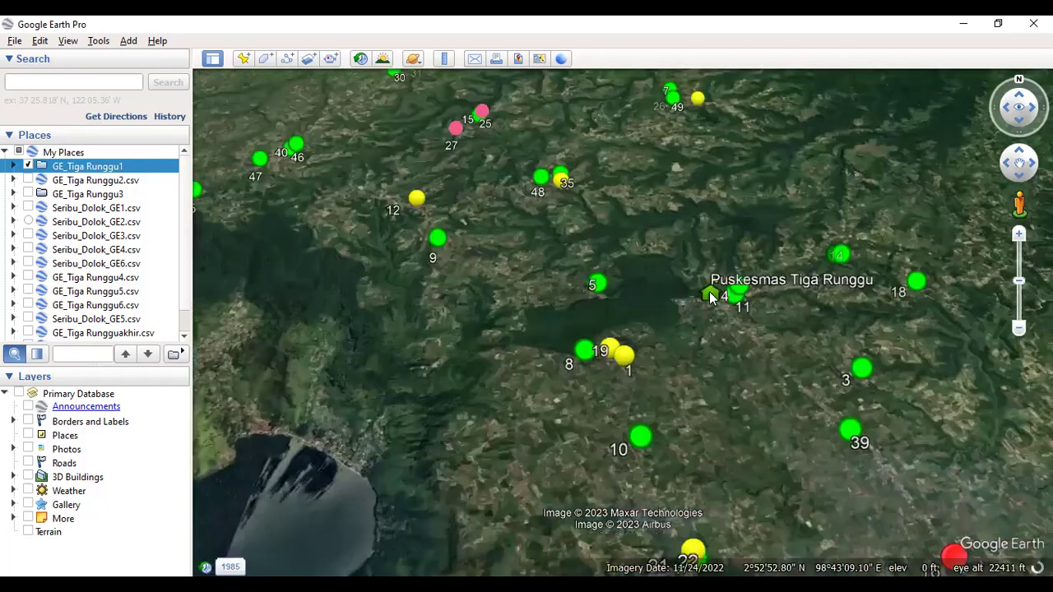
pyautogui.click(711, 296)
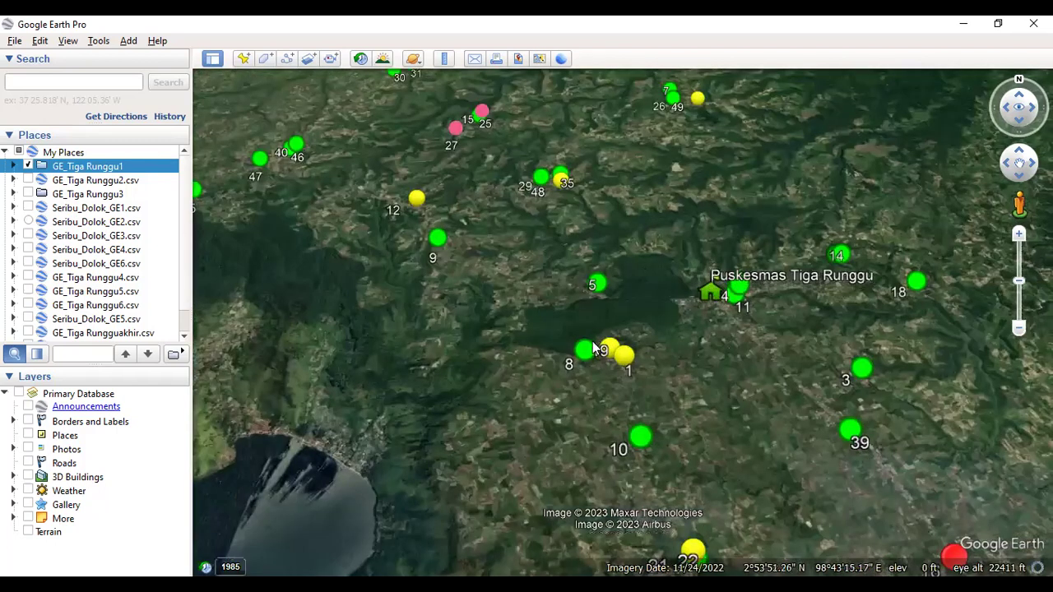
pyautogui.scroll(-1, 509, 400)
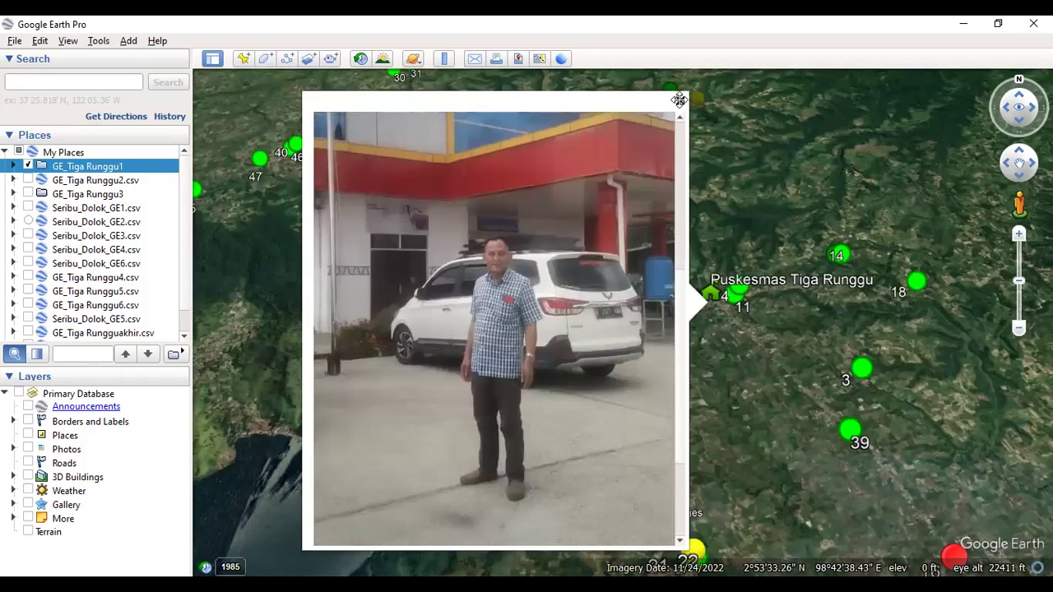
pyautogui.scroll(2, 649, 176)
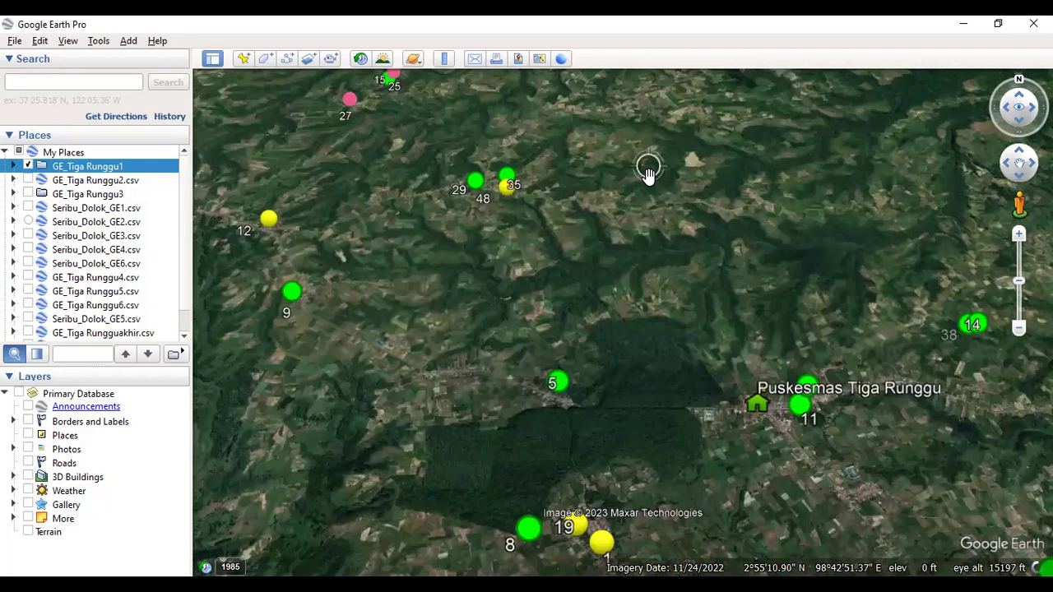
# Examine the houses and fields around placemark 39 southeast of Puskesmas Tiga Runggu at close range.
pyautogui.scroll(-4, 649, 176)
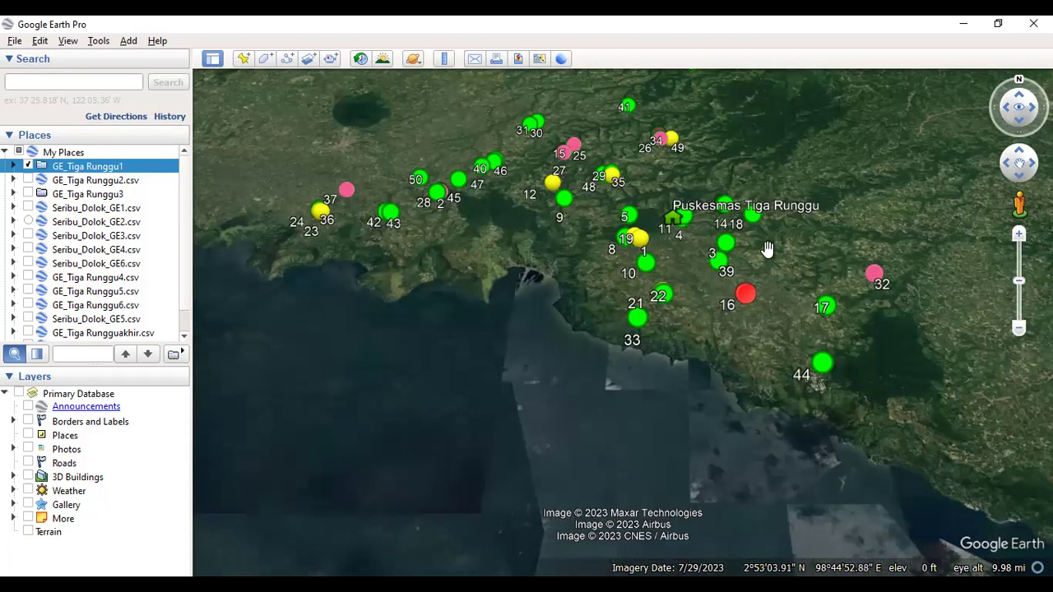
pyautogui.scroll(3, 766, 249)
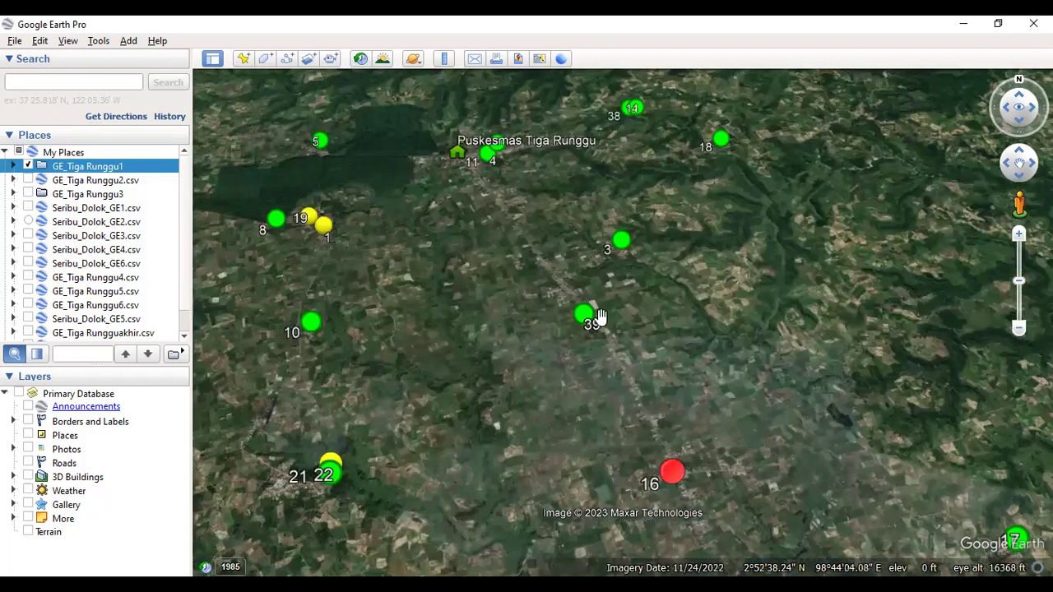
pyautogui.scroll(2, 588, 317)
pyautogui.scroll(2, 545, 311)
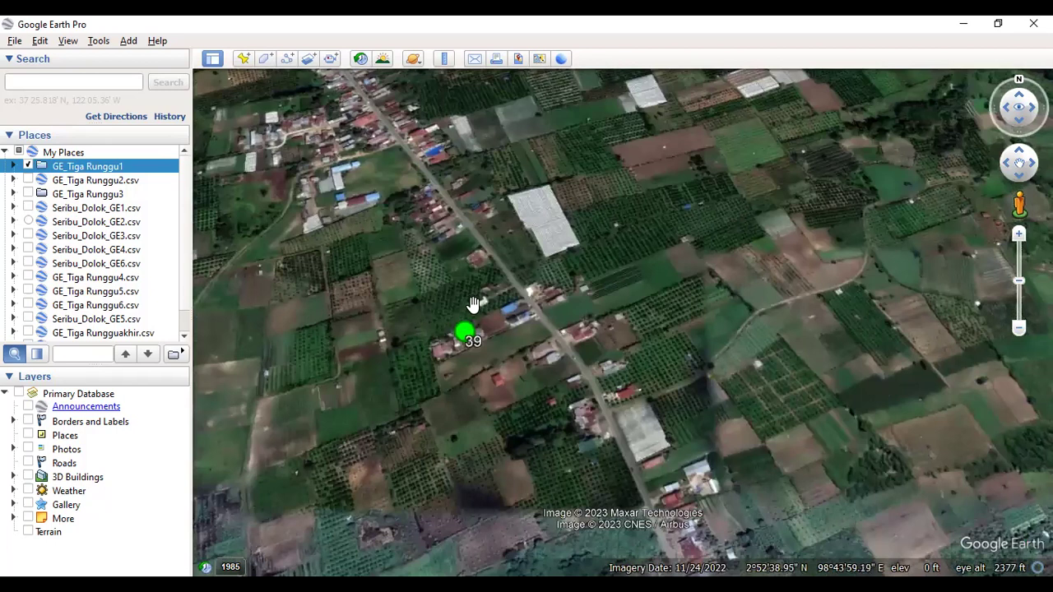
pyautogui.scroll(1, 472, 304)
pyautogui.scroll(1, 472, 301)
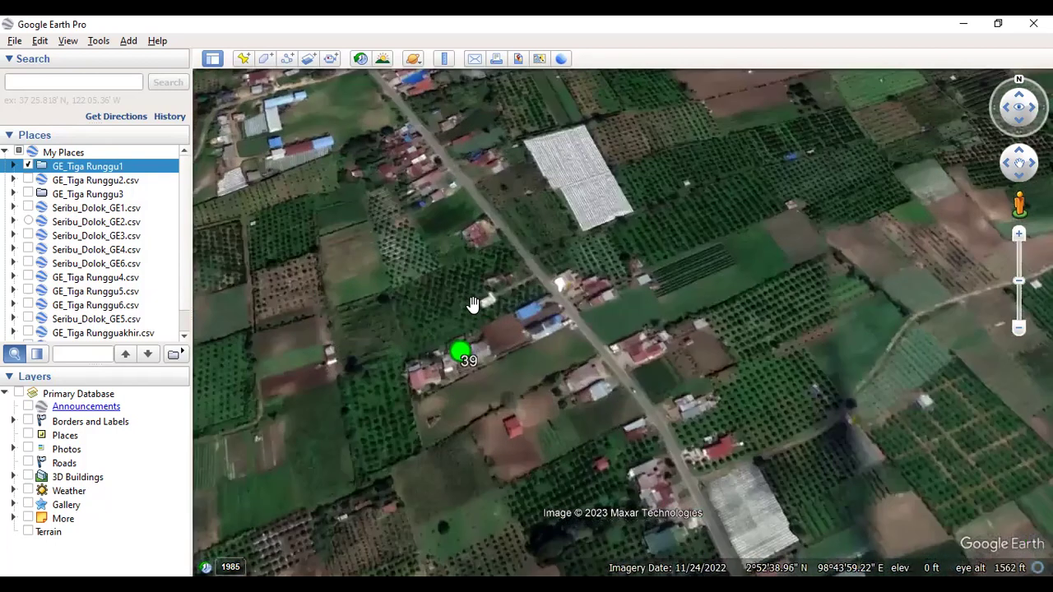
pyautogui.scroll(1, 500, 363)
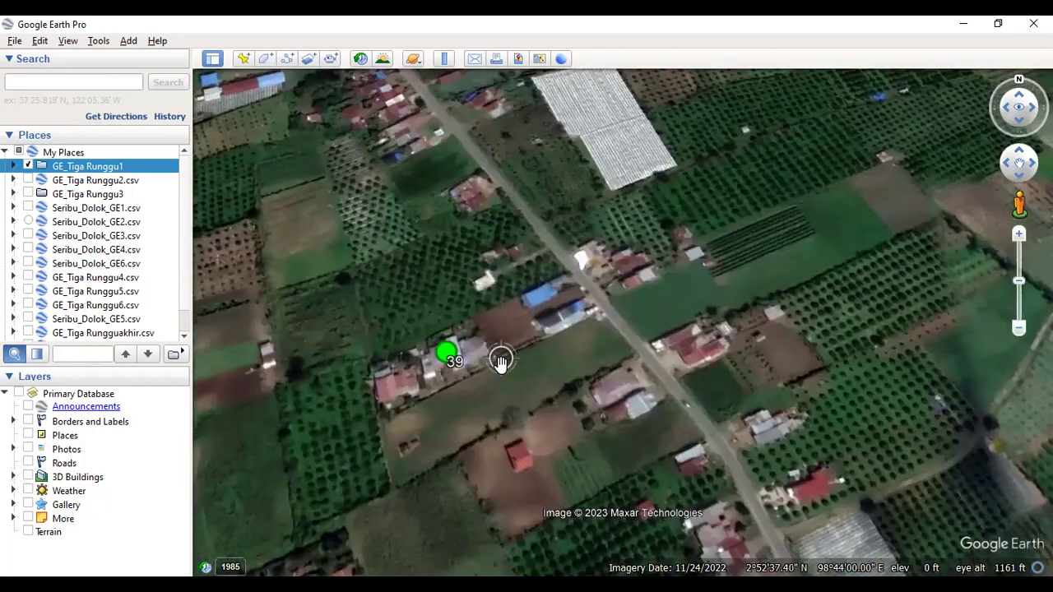
pyautogui.scroll(1, 500, 364)
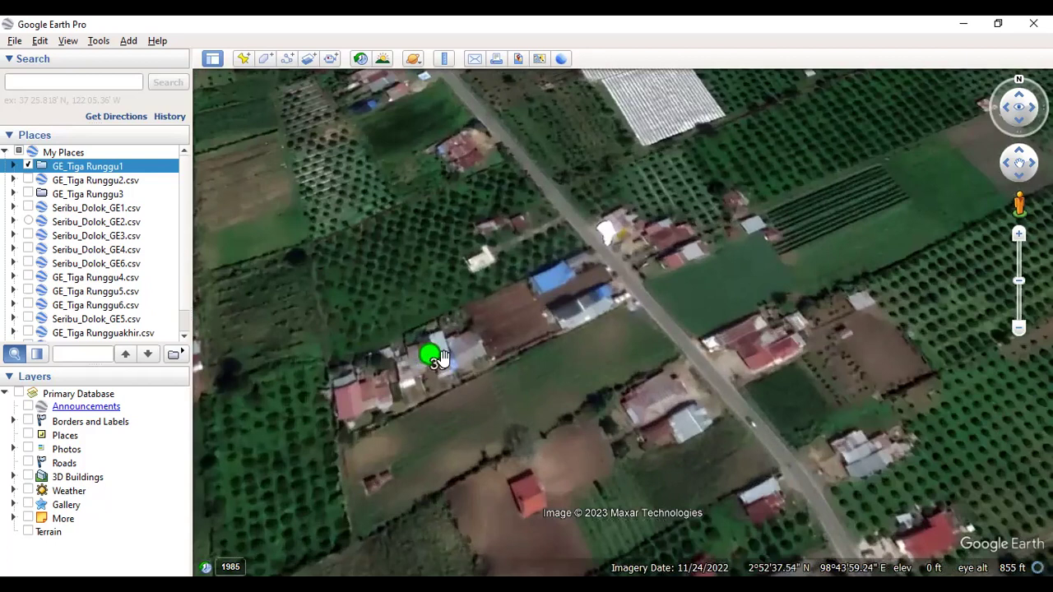
pyautogui.scroll(1, 442, 358)
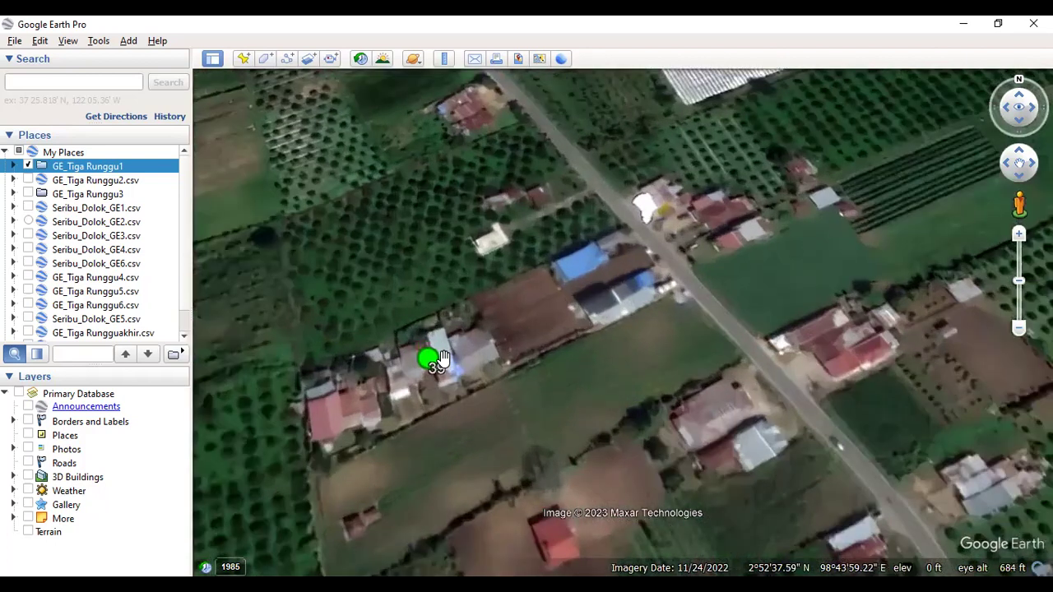
pyautogui.scroll(1, 442, 358)
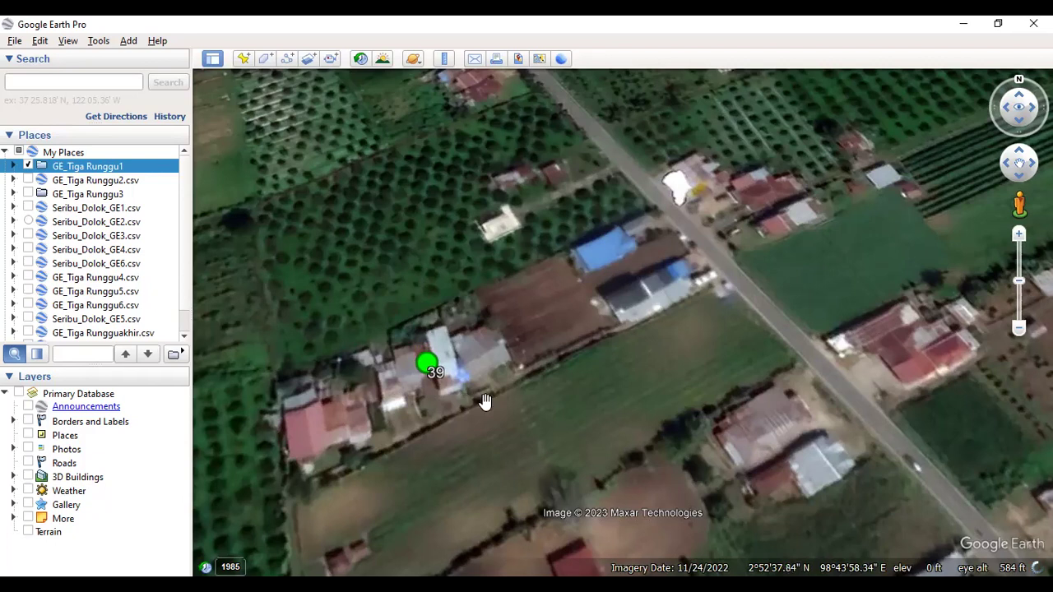
# Read the house photo and full patient record of placemark 3, down to the R01 entry, and close it.
pyautogui.scroll(-1, 437, 338)
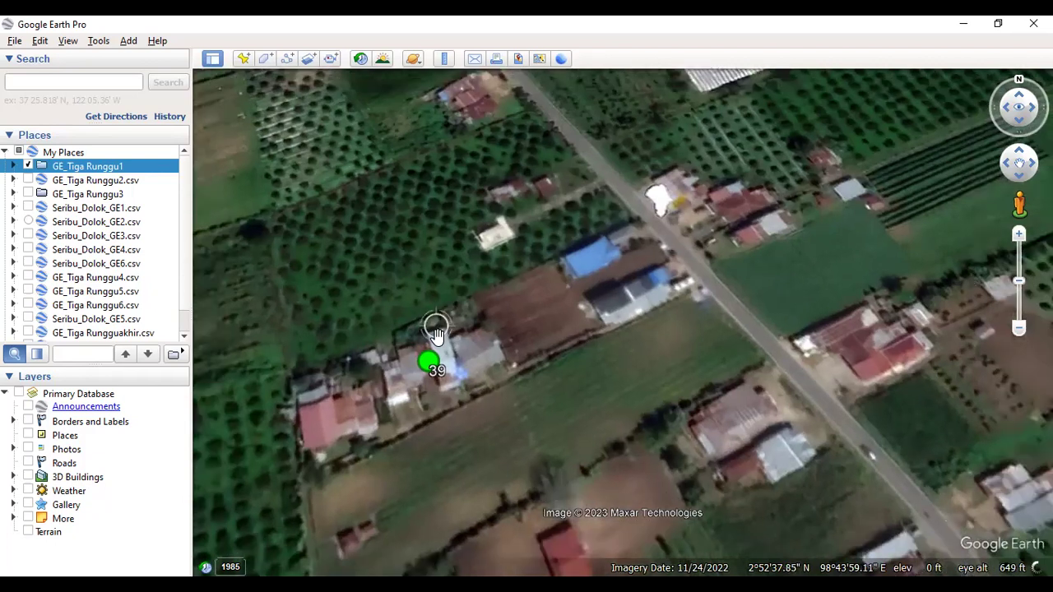
pyautogui.scroll(-4, 437, 337)
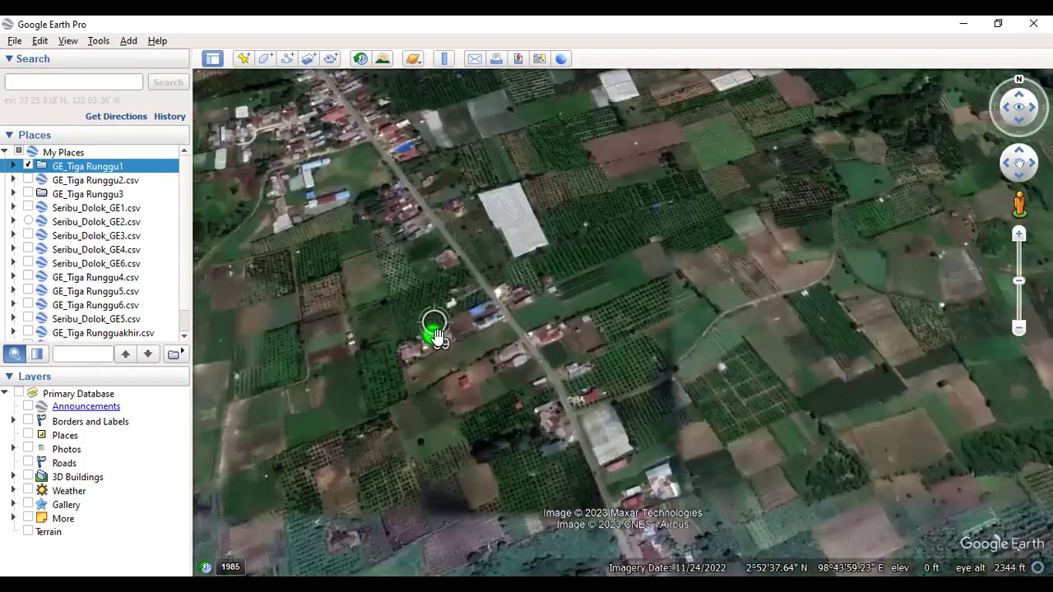
pyautogui.scroll(-4, 437, 337)
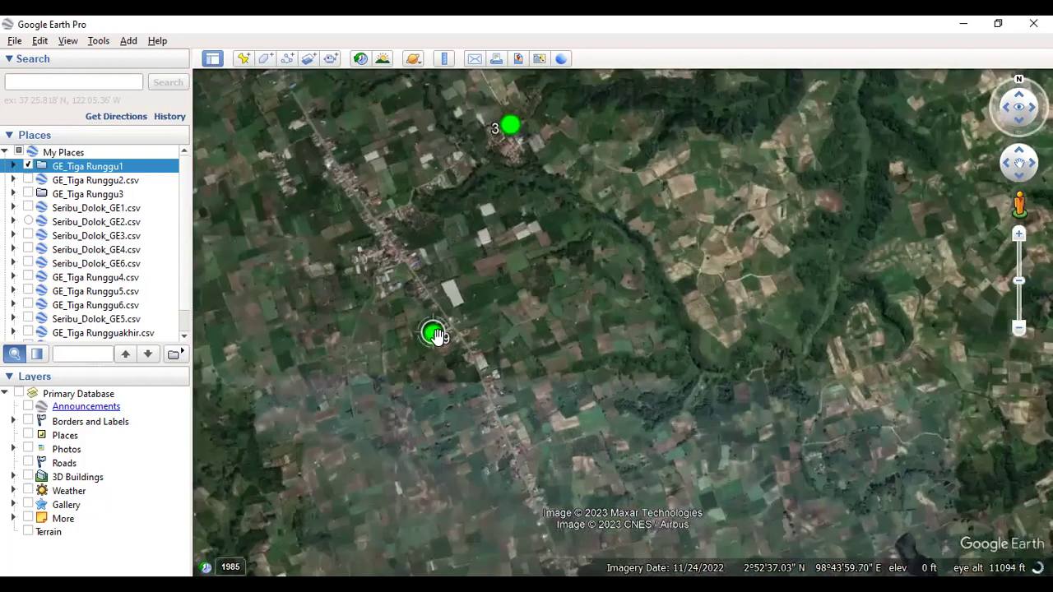
pyautogui.scroll(-2, 436, 338)
pyautogui.scroll(-2, 437, 337)
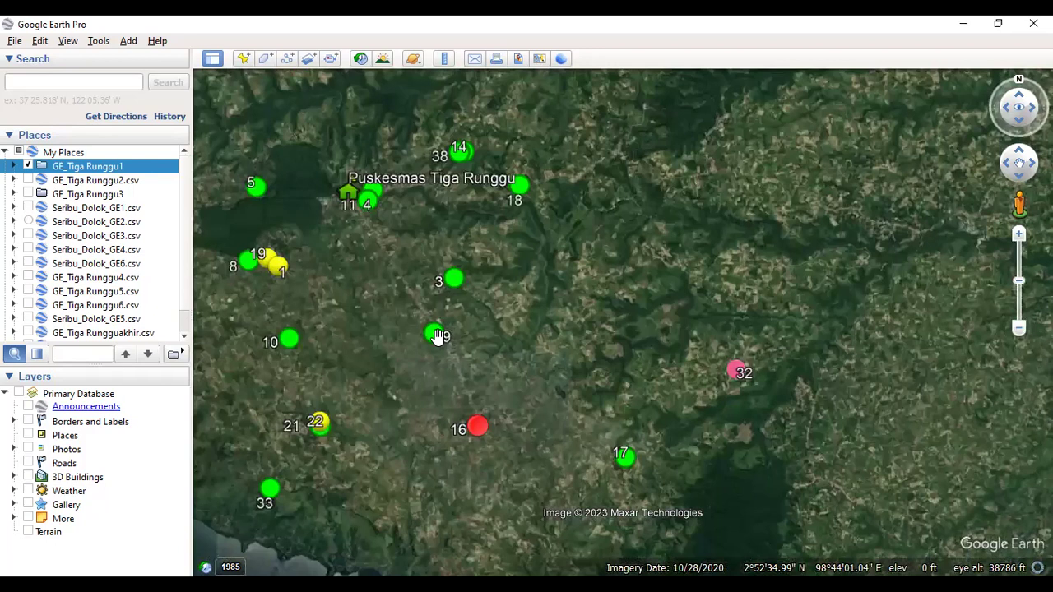
pyautogui.click(454, 281)
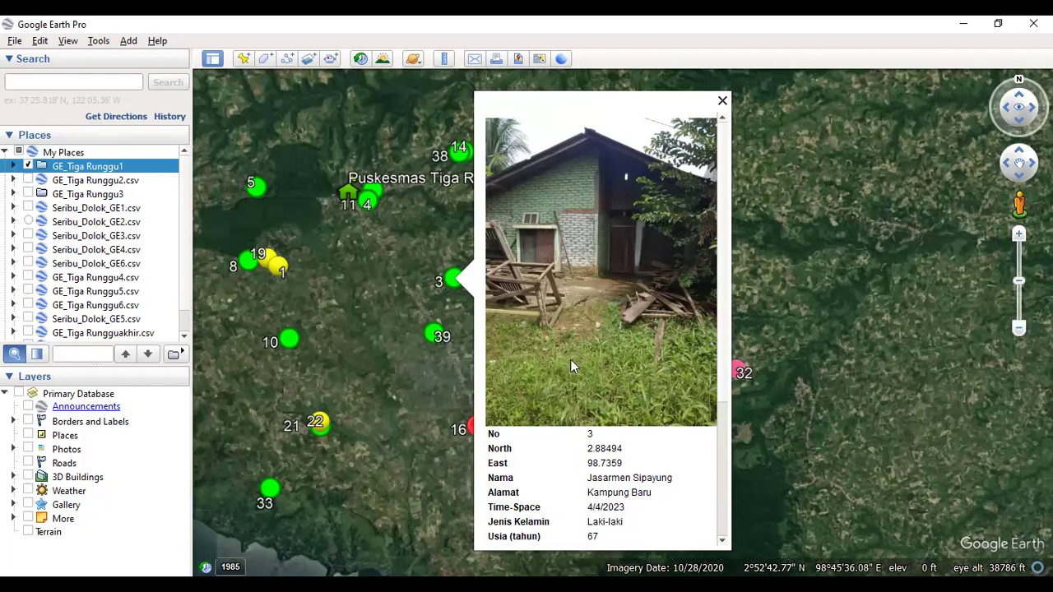
pyautogui.scroll(-2, 573, 367)
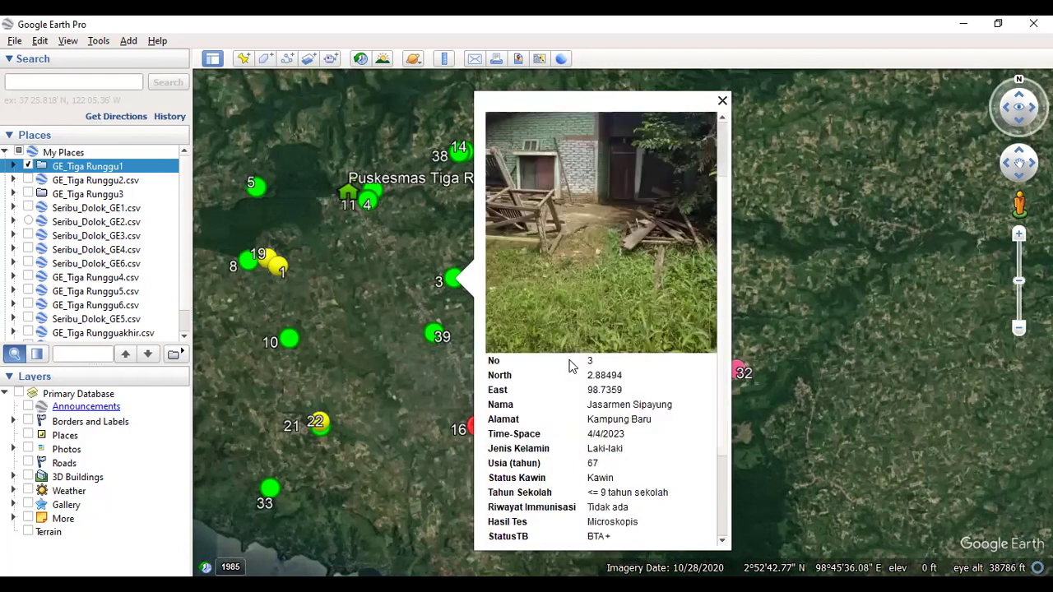
pyautogui.scroll(1, 573, 367)
pyautogui.scroll(-2, 574, 366)
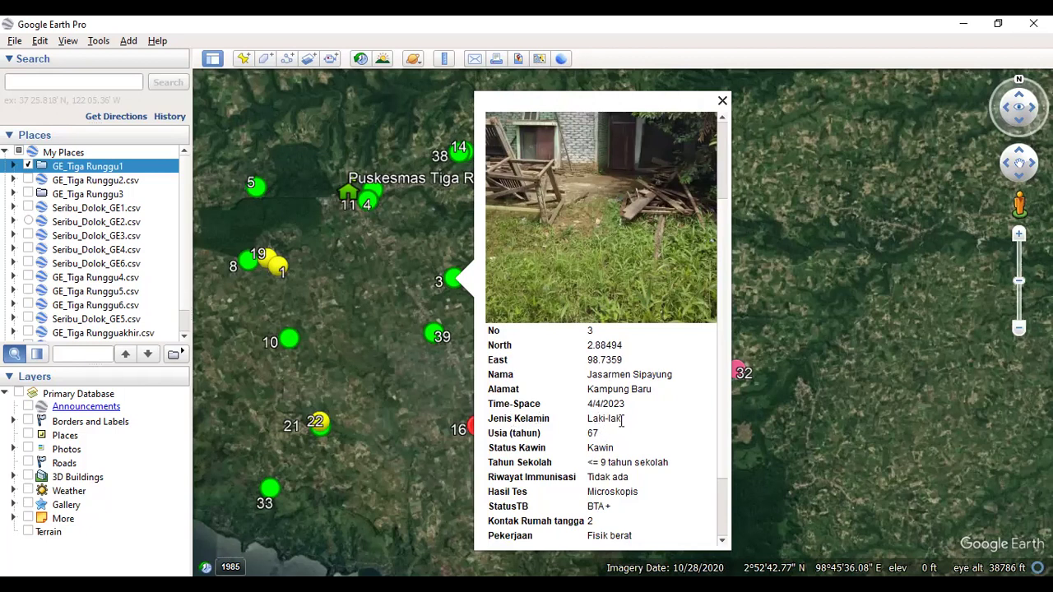
pyautogui.scroll(-1, 650, 446)
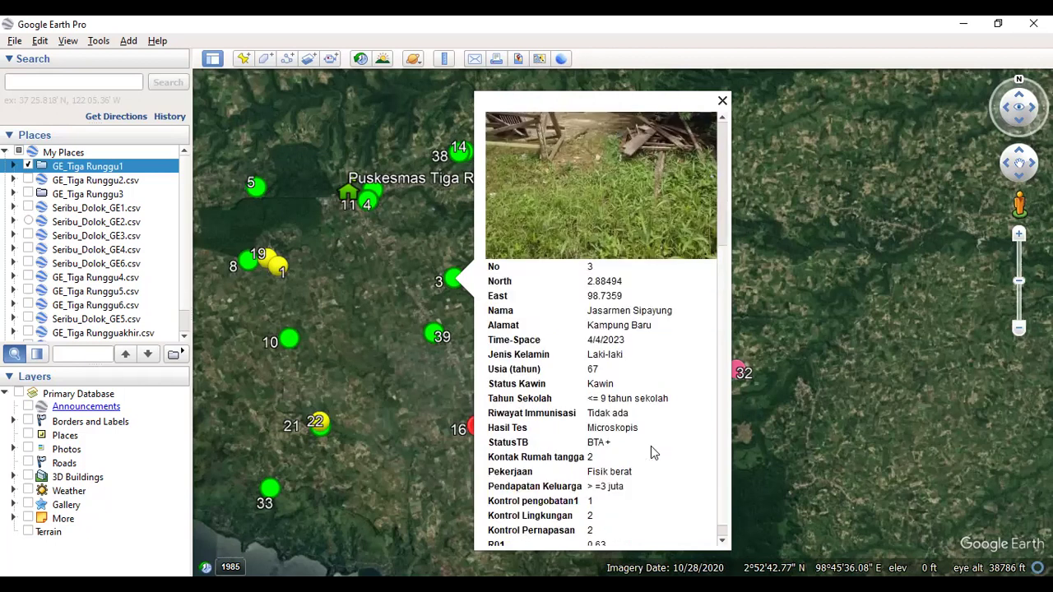
pyautogui.scroll(-1, 650, 446)
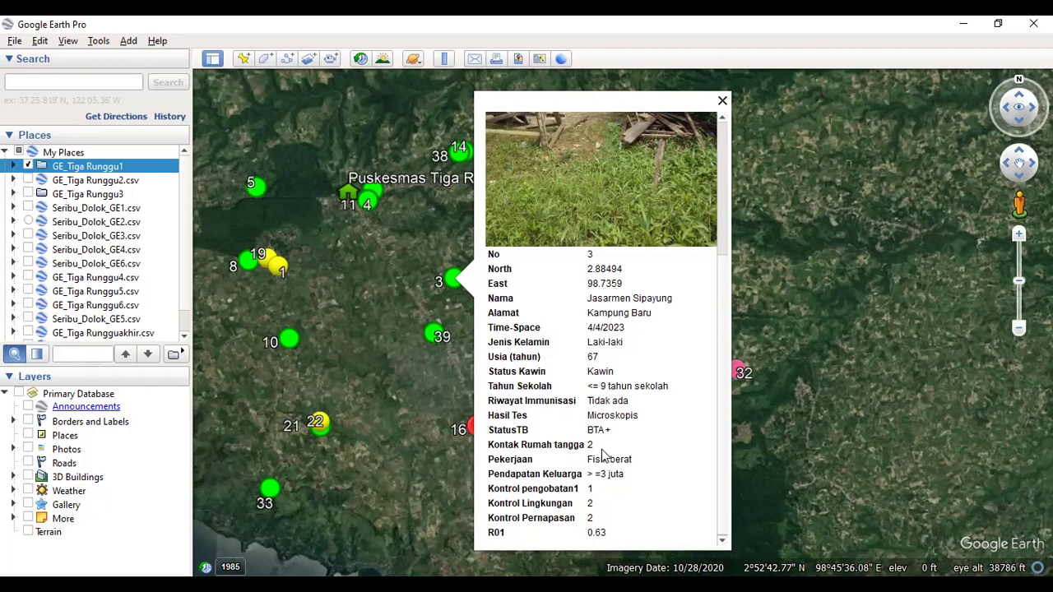
pyautogui.scroll(-1, 605, 456)
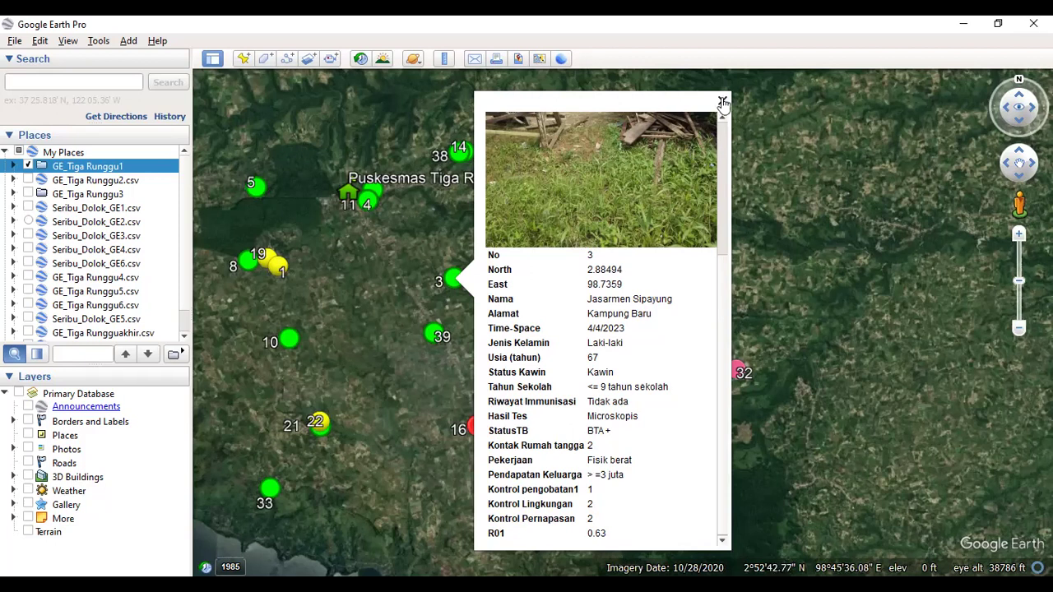
pyautogui.click(451, 284)
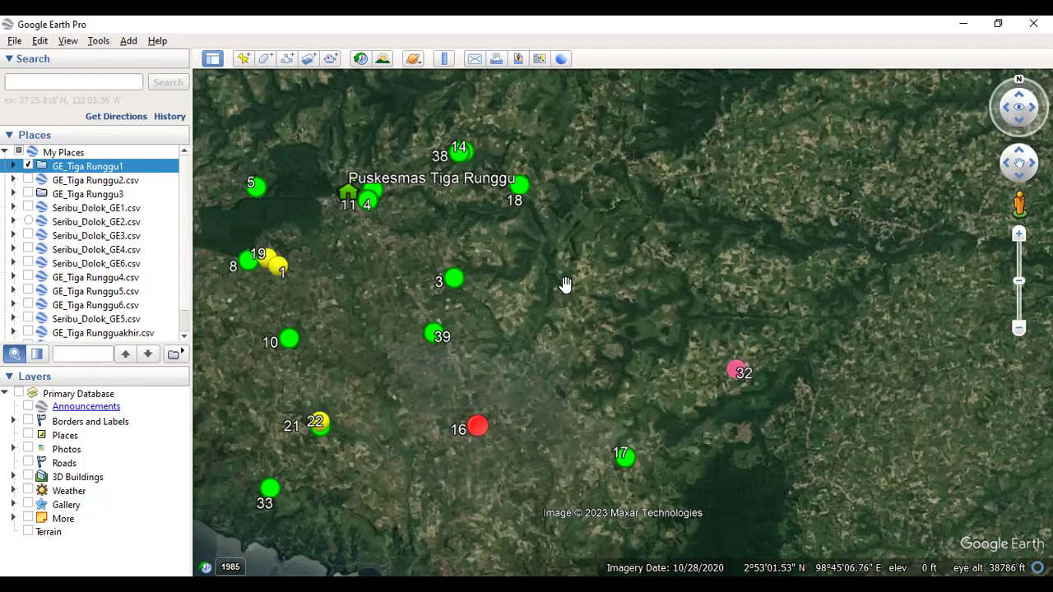
# Display the GE_Tiga Rungguakhir.csv dataset and hide GE_Tiga Runggu1.
pyautogui.scroll(-3, 564, 285)
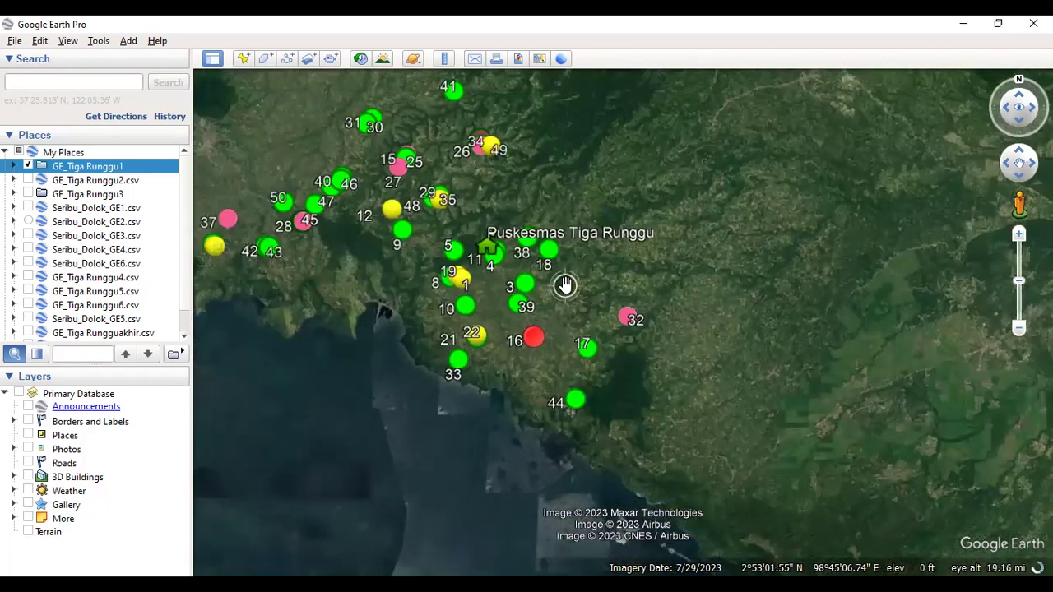
pyautogui.scroll(-1, 564, 284)
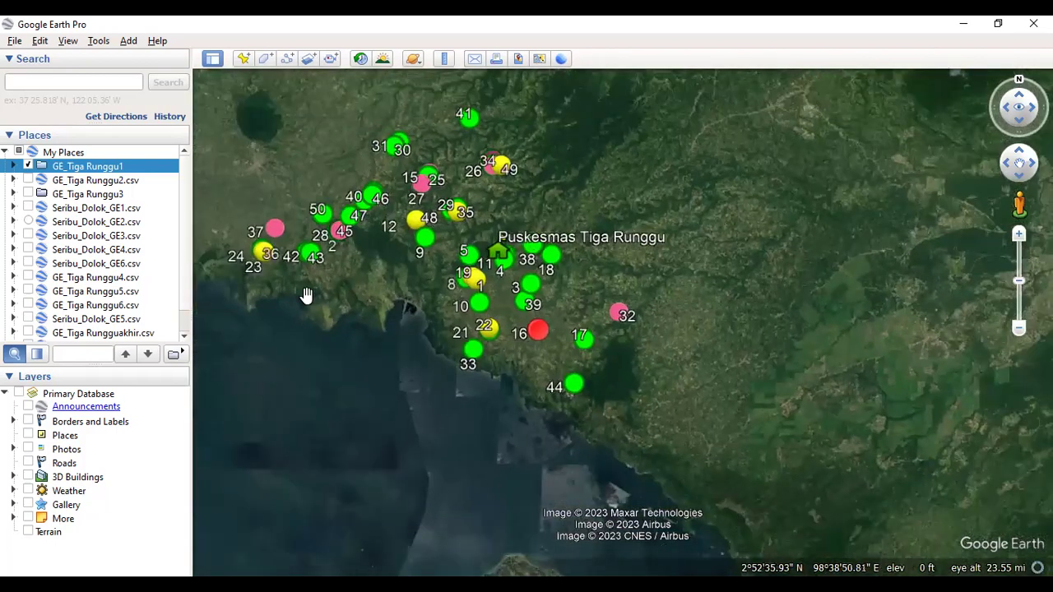
pyautogui.click(28, 332)
pyautogui.click(28, 166)
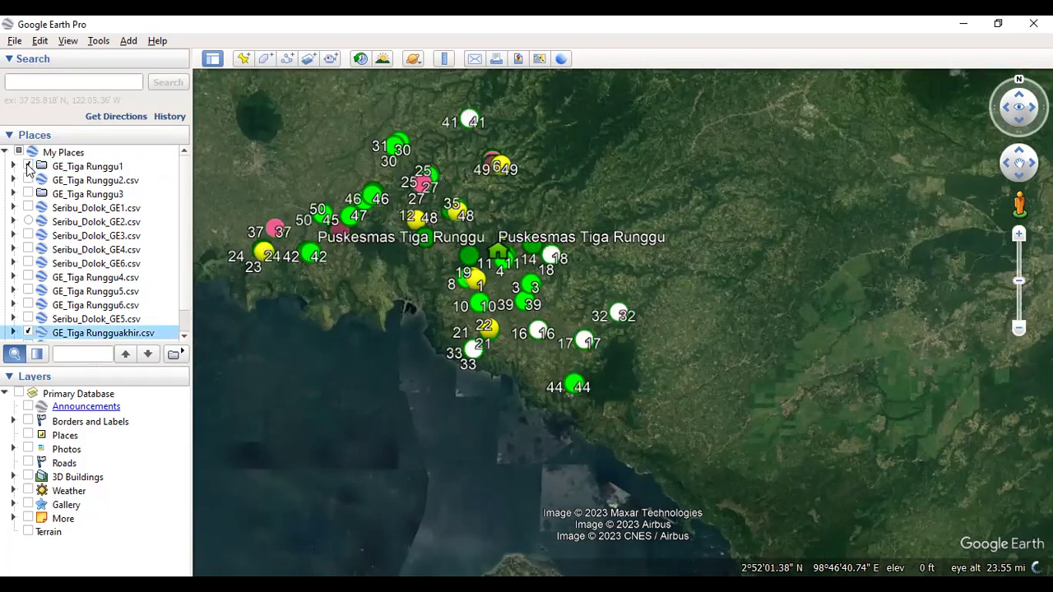
pyautogui.click(28, 166)
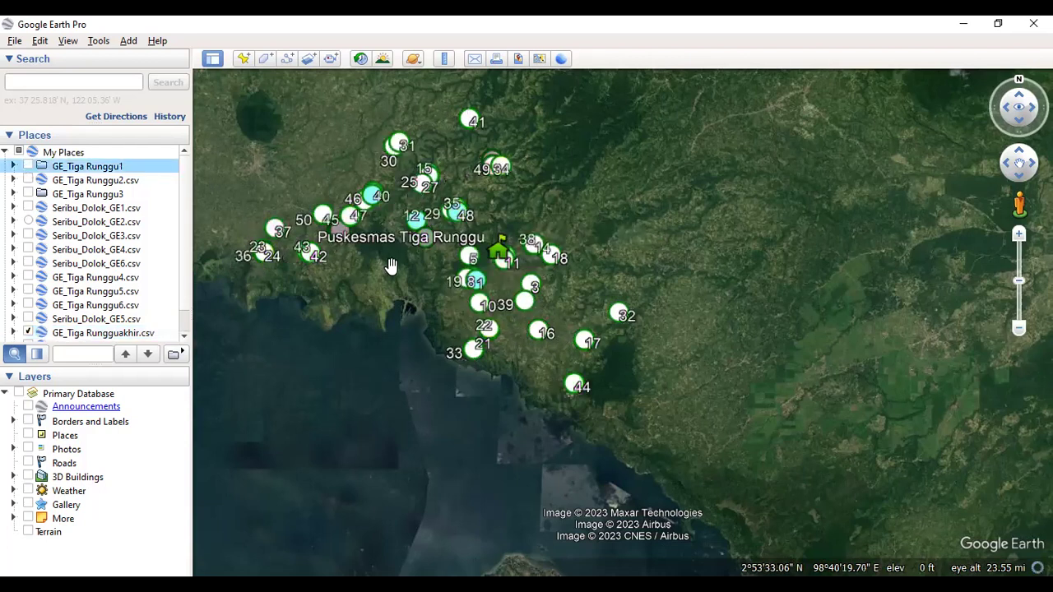
# Examine how the GE_Tiga Rungguakhir.csv placemarks are distributed around Puskesmas Tiga Runggu and along the area west of it.
pyautogui.scroll(2, 391, 265)
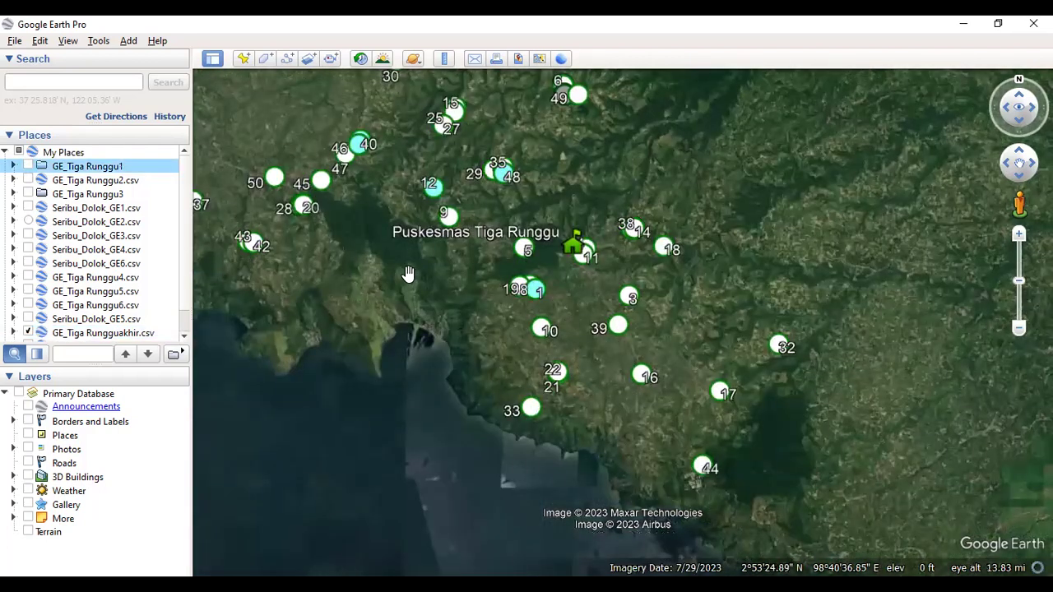
pyautogui.moveTo(407, 276); pyautogui.dragTo(590, 336)
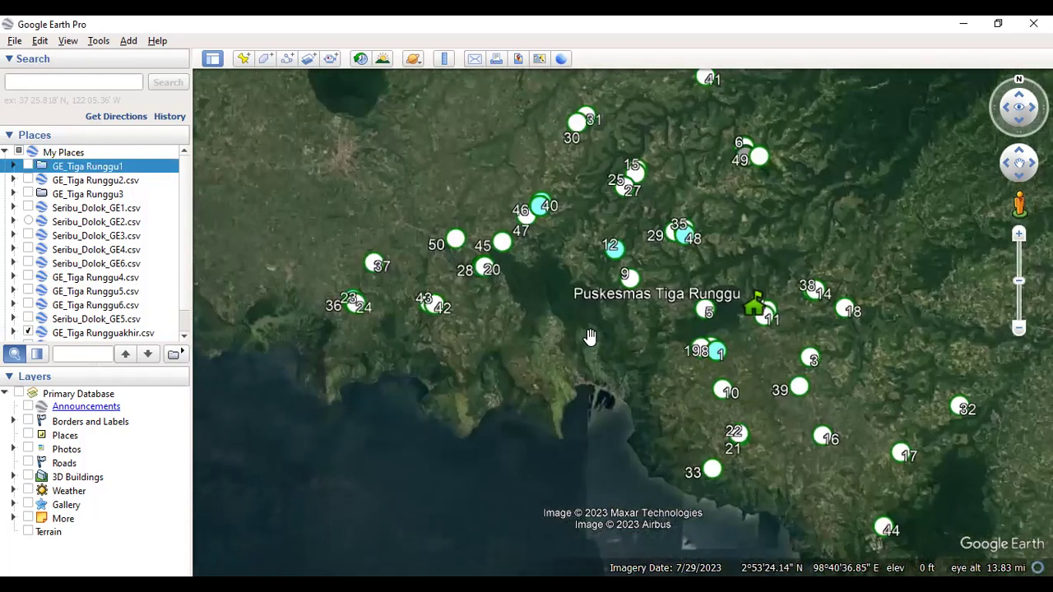
pyautogui.scroll(2, 542, 283)
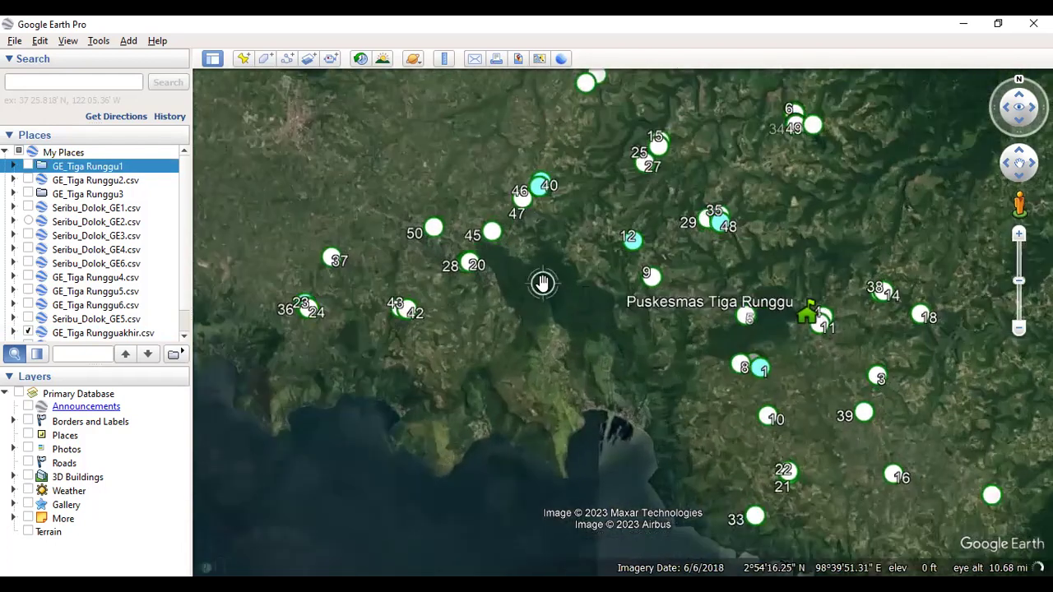
pyautogui.scroll(-2, 542, 283)
pyautogui.scroll(1, 542, 283)
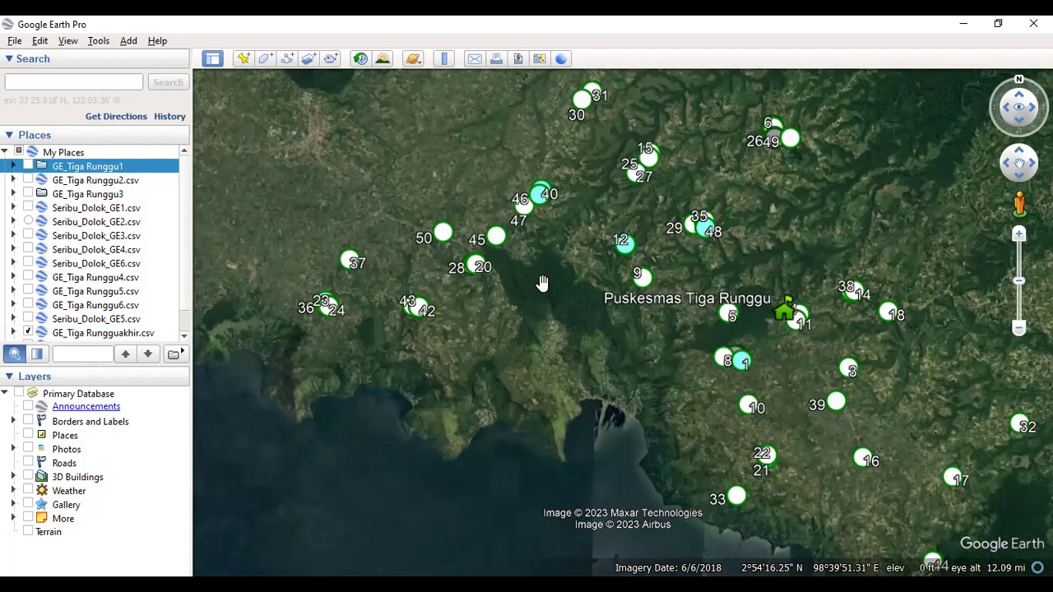
pyautogui.scroll(-1, 542, 282)
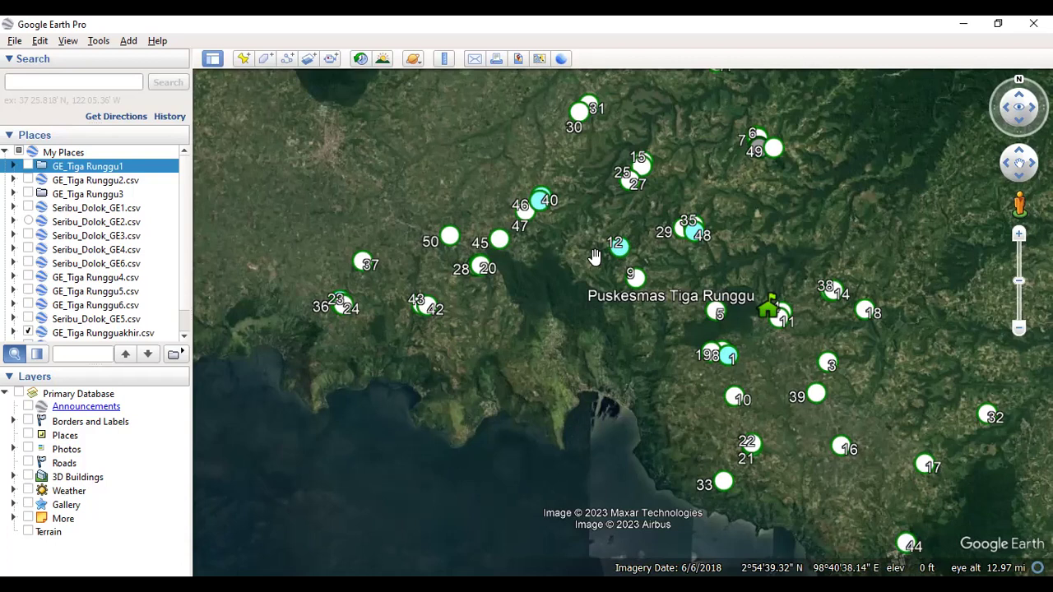
pyautogui.scroll(1, 595, 258)
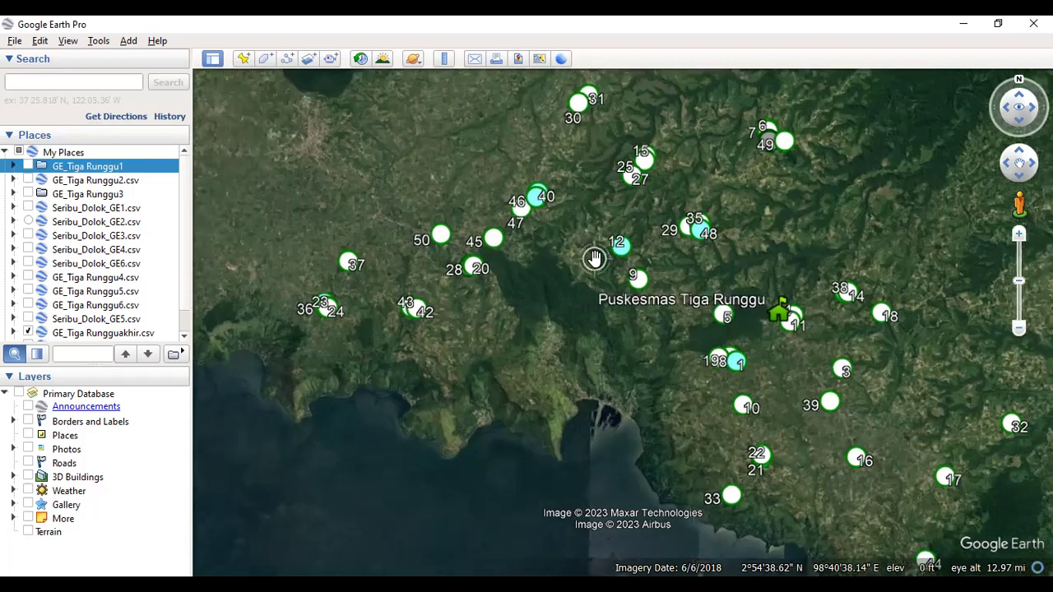
pyautogui.scroll(2, 595, 258)
pyautogui.scroll(-3, 595, 258)
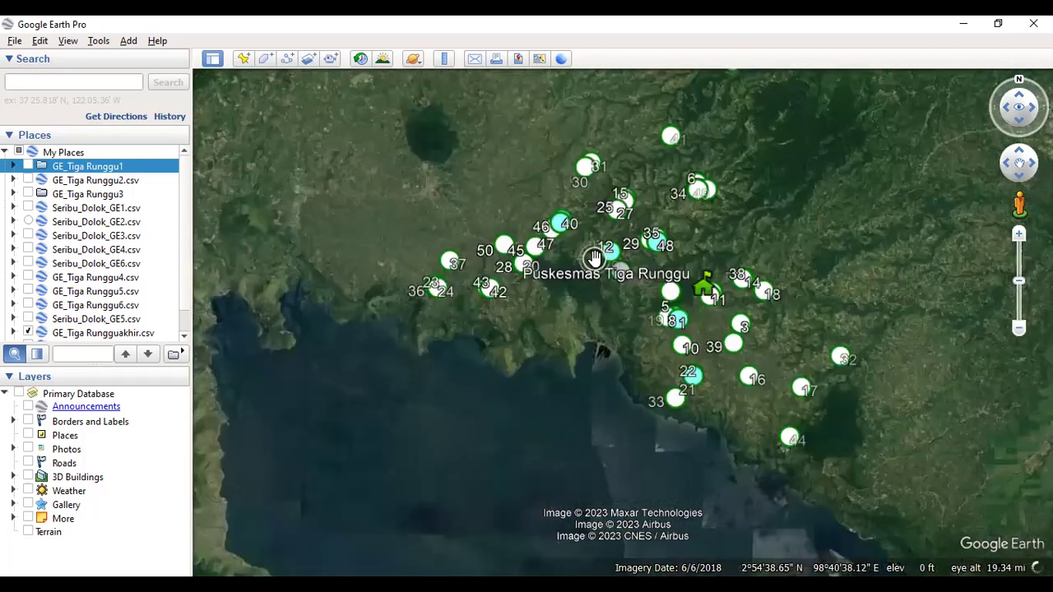
pyautogui.scroll(1, 595, 257)
pyautogui.scroll(2, 594, 257)
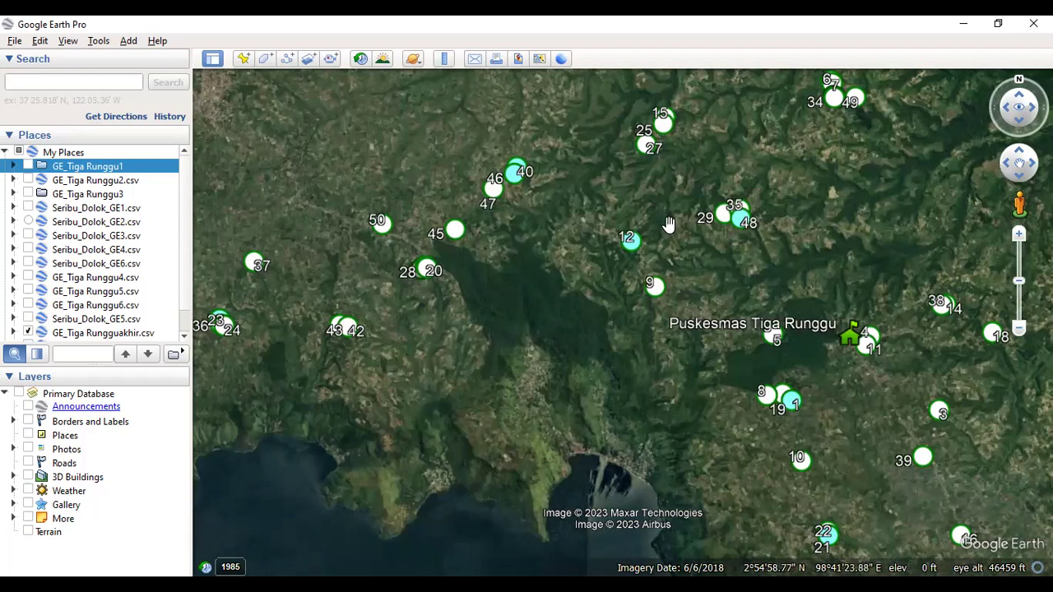
# Examine the village houses and fields around placemark 12 northwest of Puskesmas Tiga Runggu at close range.
pyautogui.scroll(-2, 669, 224)
pyautogui.scroll(-2, 543, 275)
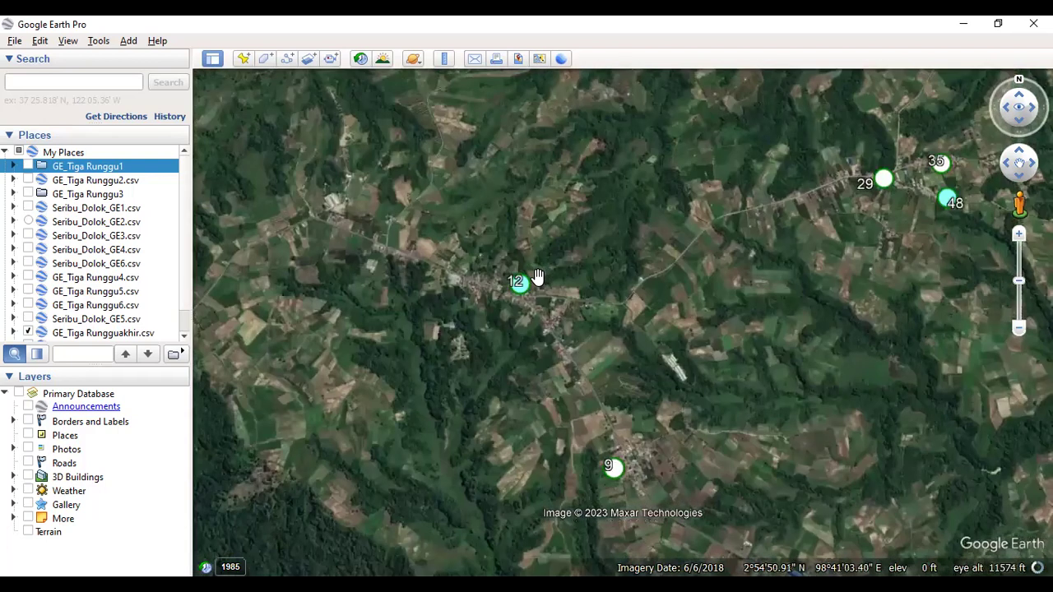
pyautogui.scroll(-1, 537, 276)
pyautogui.scroll(-1, 537, 276)
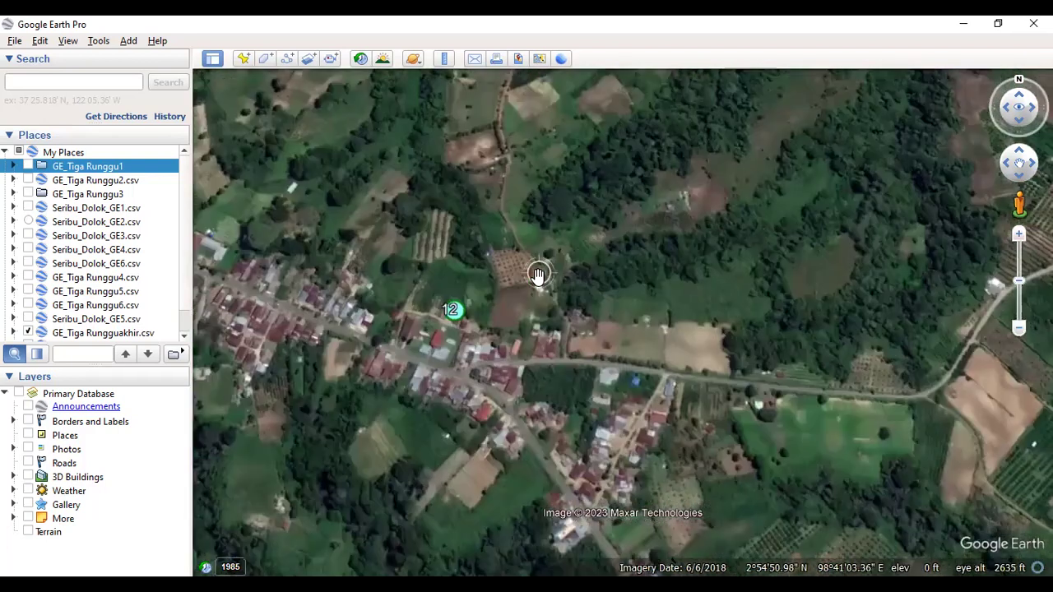
pyautogui.scroll(-1, 379, 314)
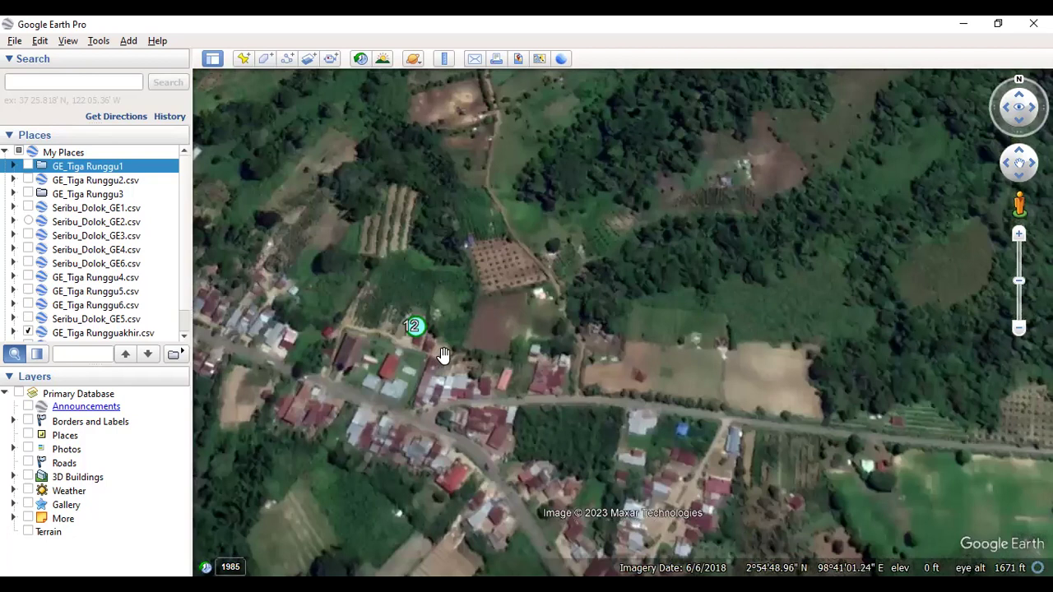
pyautogui.scroll(1, 442, 354)
pyautogui.scroll(3, 442, 353)
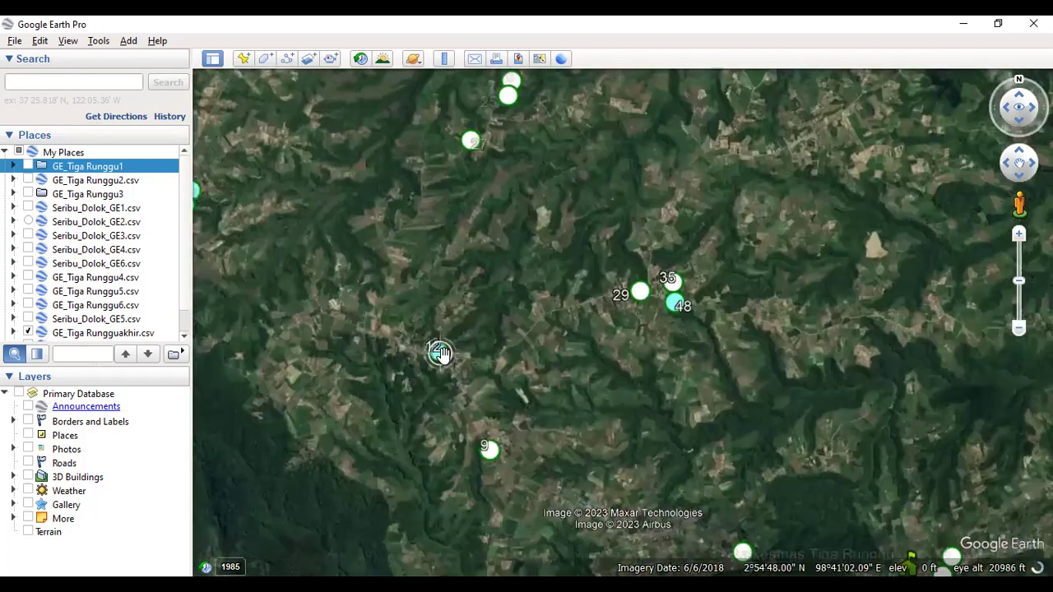
pyautogui.scroll(1, 442, 354)
pyautogui.scroll(1, 443, 354)
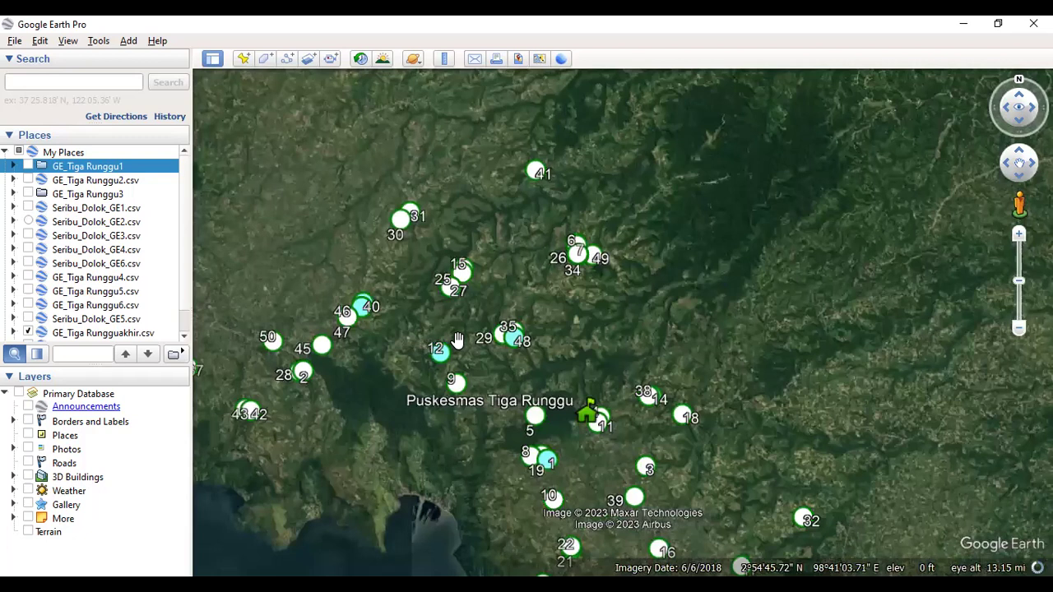
# Read the patient record of placemark 3 in GE_Tiga Rungguakhir.csv down to the Outcome entry, and close it.
pyautogui.click(647, 468)
pyautogui.scroll(-3, 743, 467)
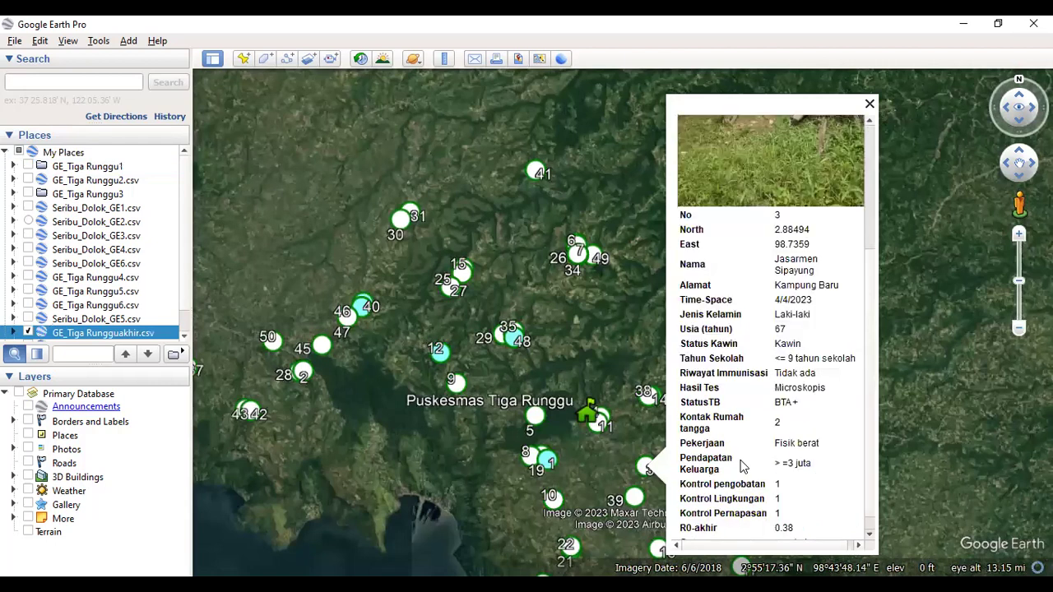
pyautogui.scroll(-1, 742, 466)
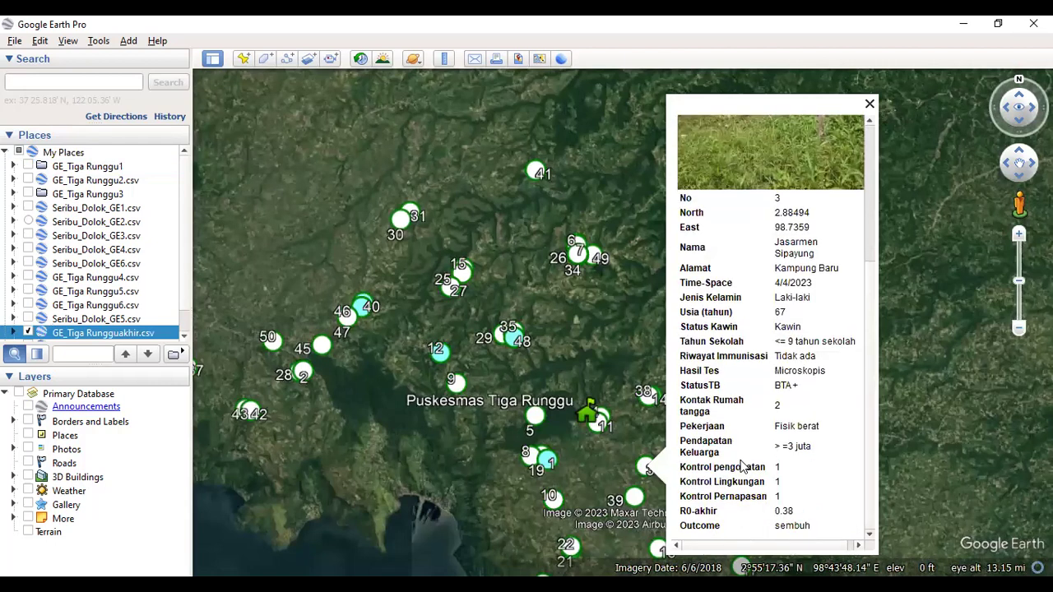
pyautogui.click(562, 333)
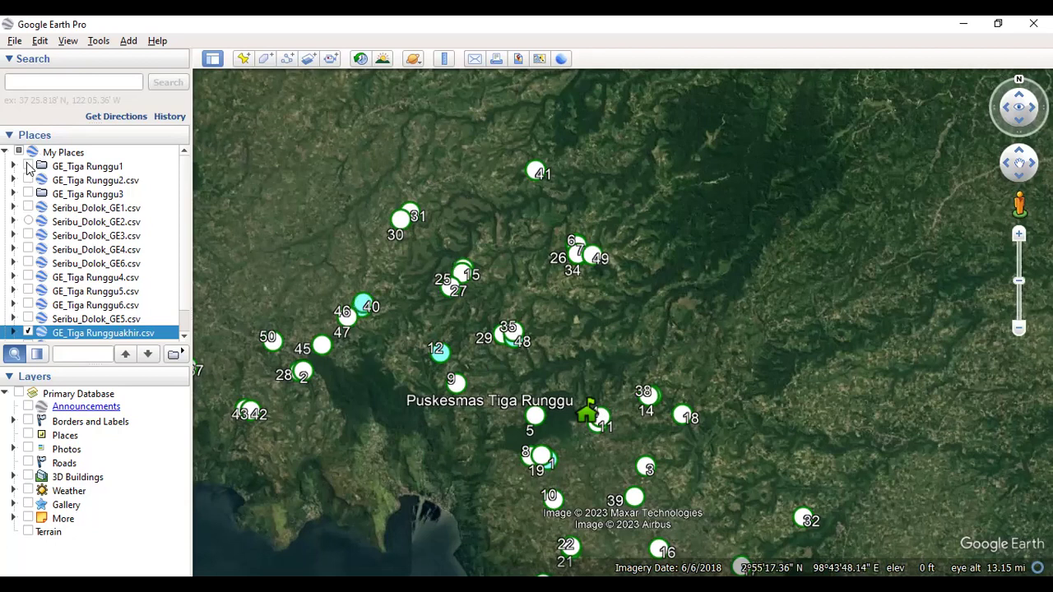
# Display GE_Tiga Runggu1 over the final dataset and compare the two around placemarks 29, 35 and 48.
pyautogui.click(28, 166)
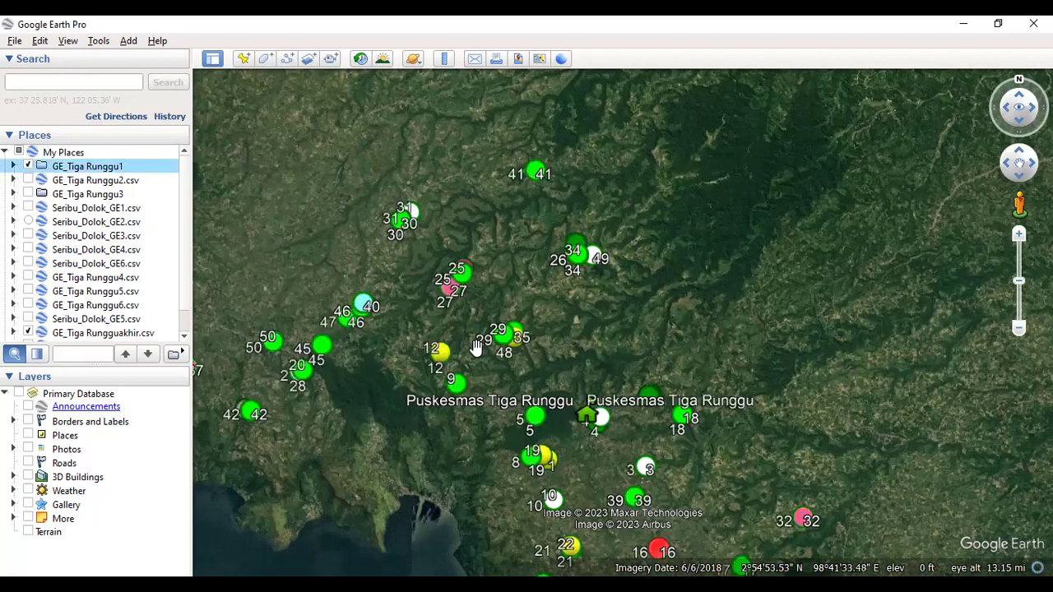
pyautogui.scroll(3, 475, 347)
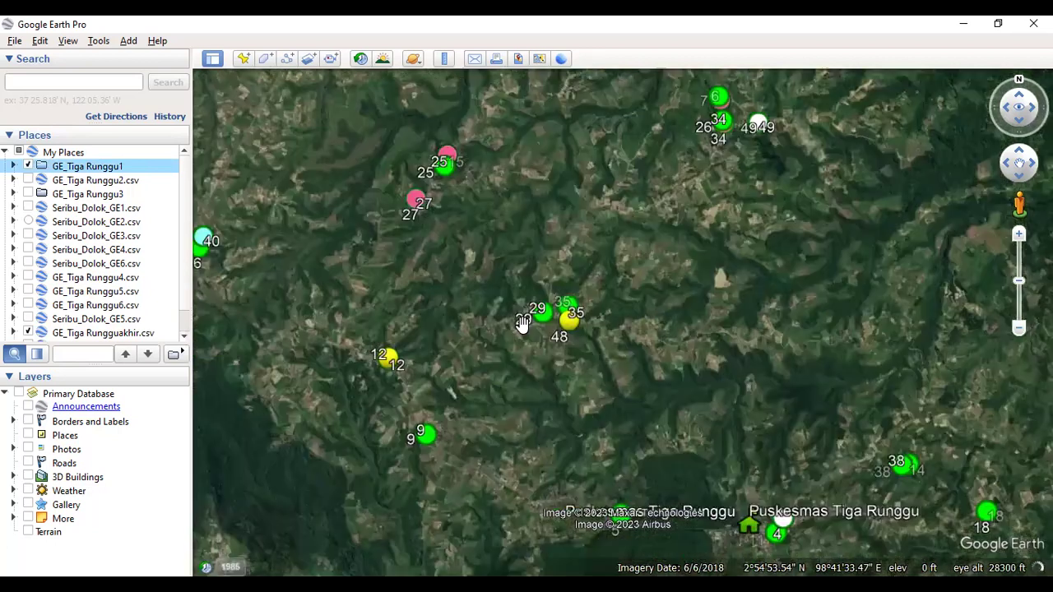
pyautogui.scroll(2, 525, 327)
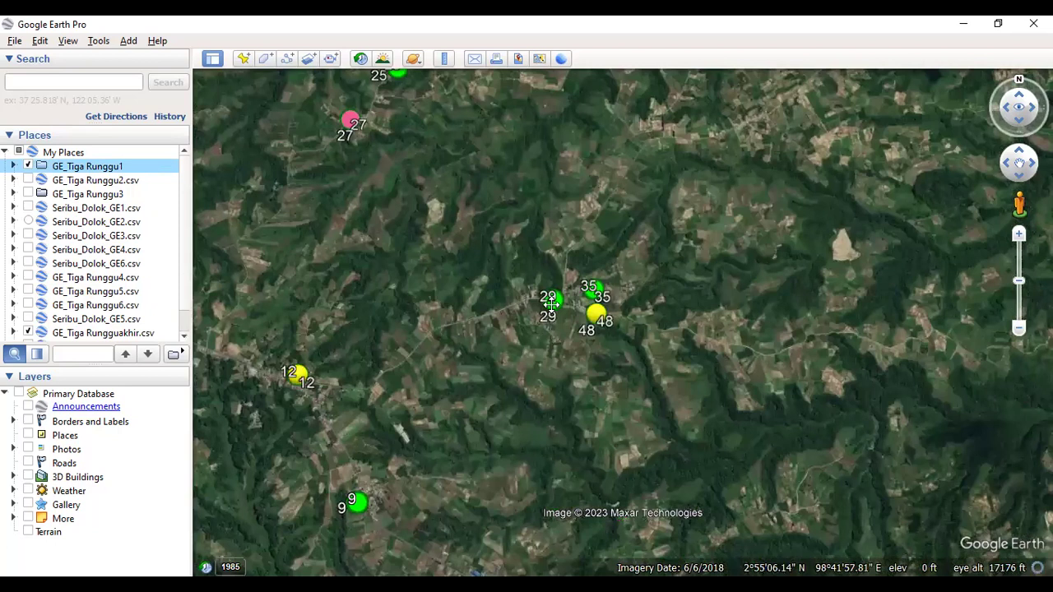
pyautogui.scroll(2, 551, 303)
pyautogui.scroll(-3, 551, 303)
pyautogui.scroll(-3, 551, 303)
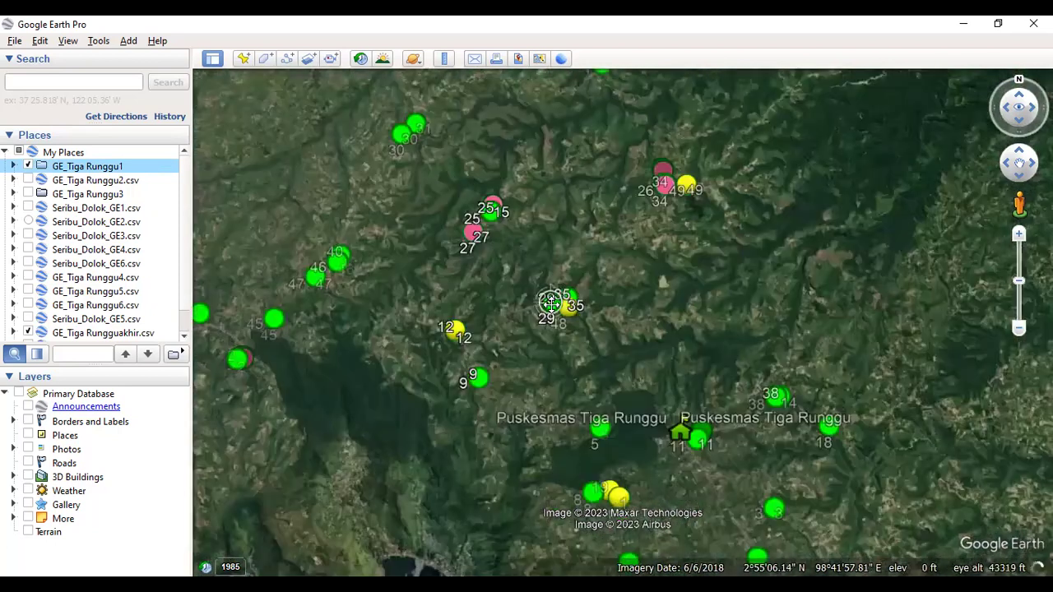
pyautogui.scroll(-3, 551, 304)
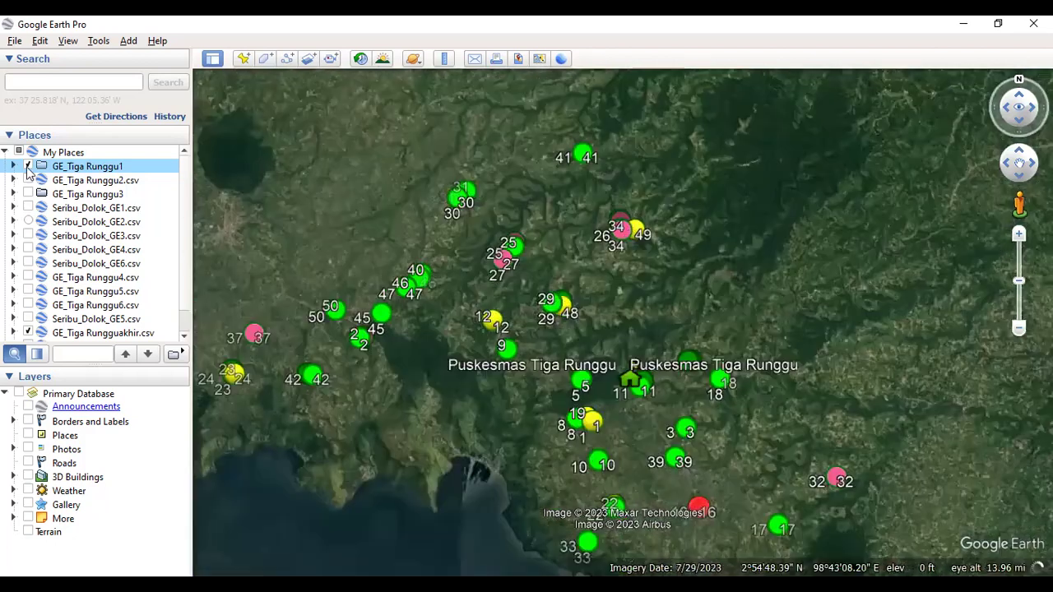
# Hide GE_Tiga Runggu1 and reread the final record of placemark 3, from the house photo down to Outcome.
pyautogui.click(28, 166)
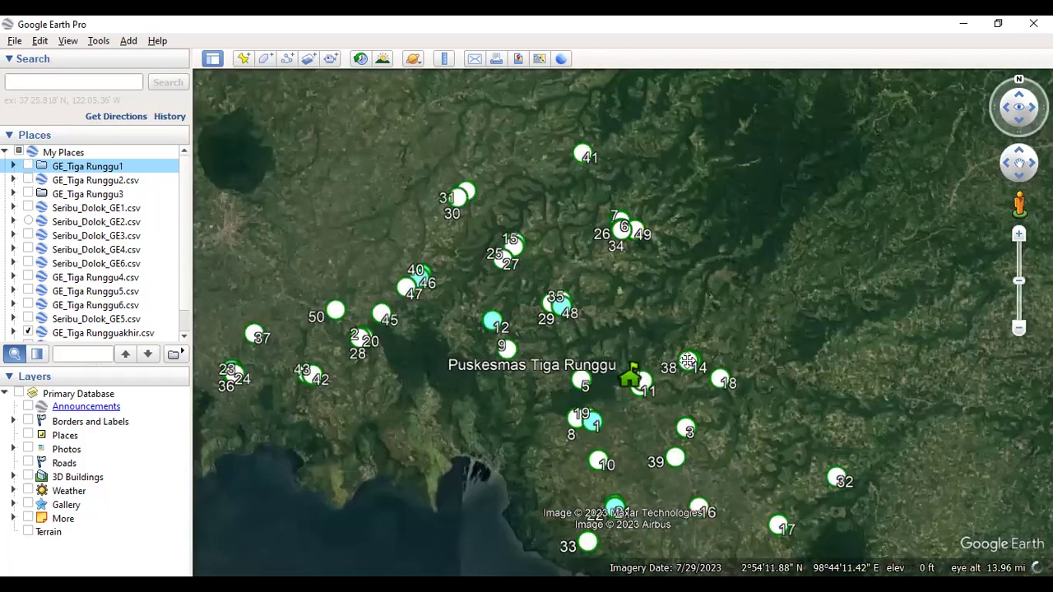
pyautogui.click(688, 431)
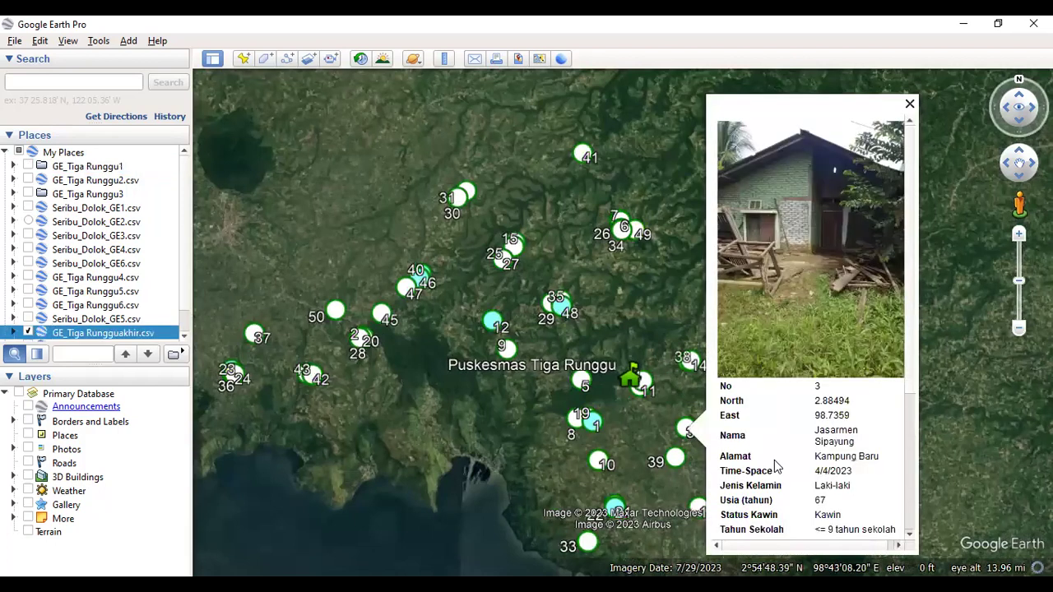
pyautogui.scroll(-4, 777, 467)
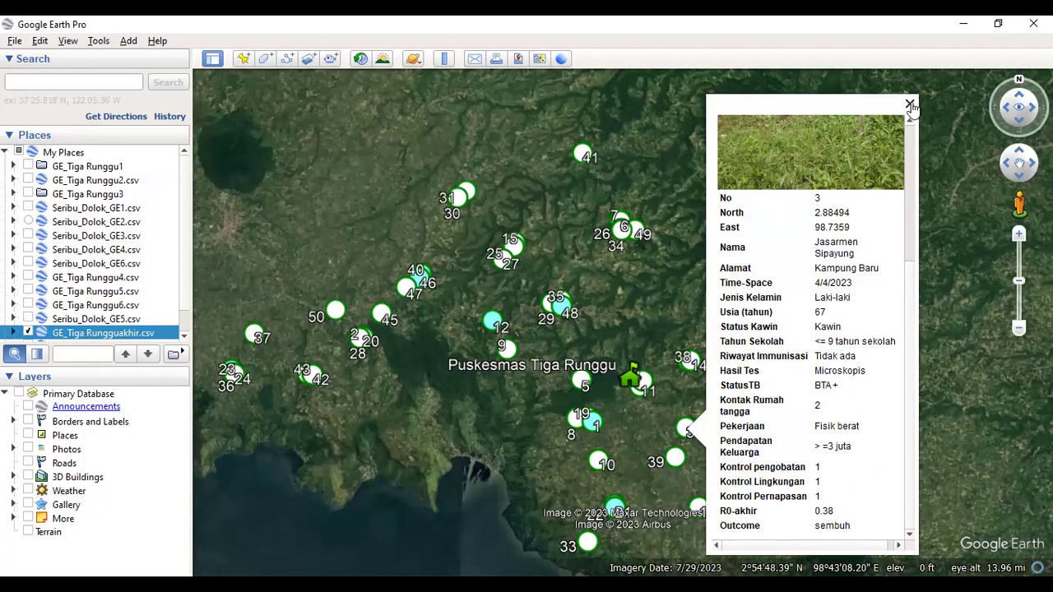
pyautogui.click(690, 443)
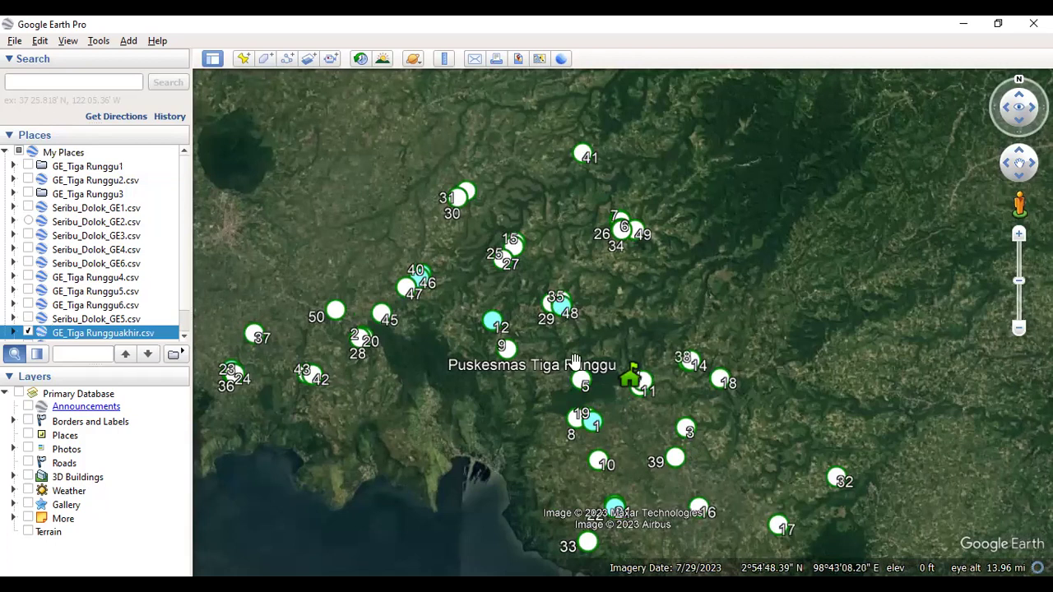
# Display the GE_Tiga Runggu1 dataset together with GE_Tiga Rungguakhir.csv and select placemark 16.
pyautogui.click(28, 166)
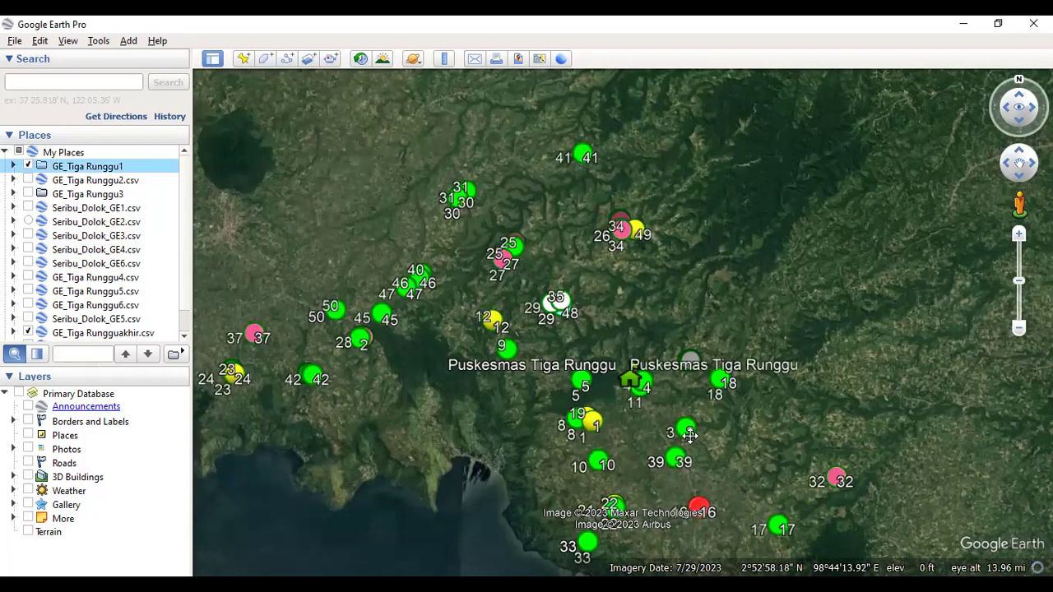
pyautogui.click(697, 506)
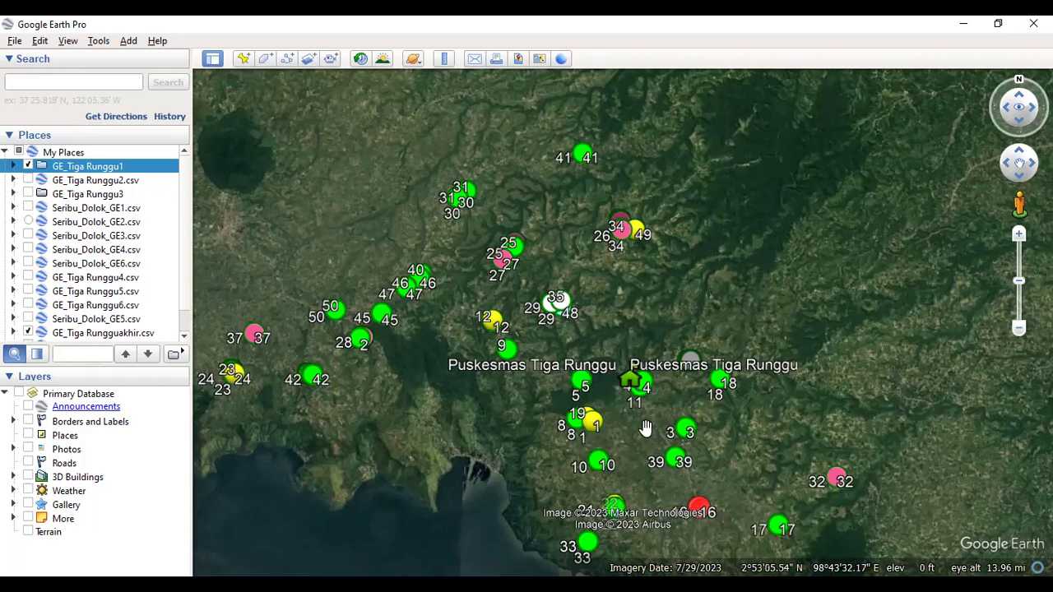
# Examine the farmland and roadside houses between Puskesmas Tiga Runggu and placemarks 3 and 39 at close range.
pyautogui.scroll(2, 645, 428)
pyautogui.scroll(2, 645, 428)
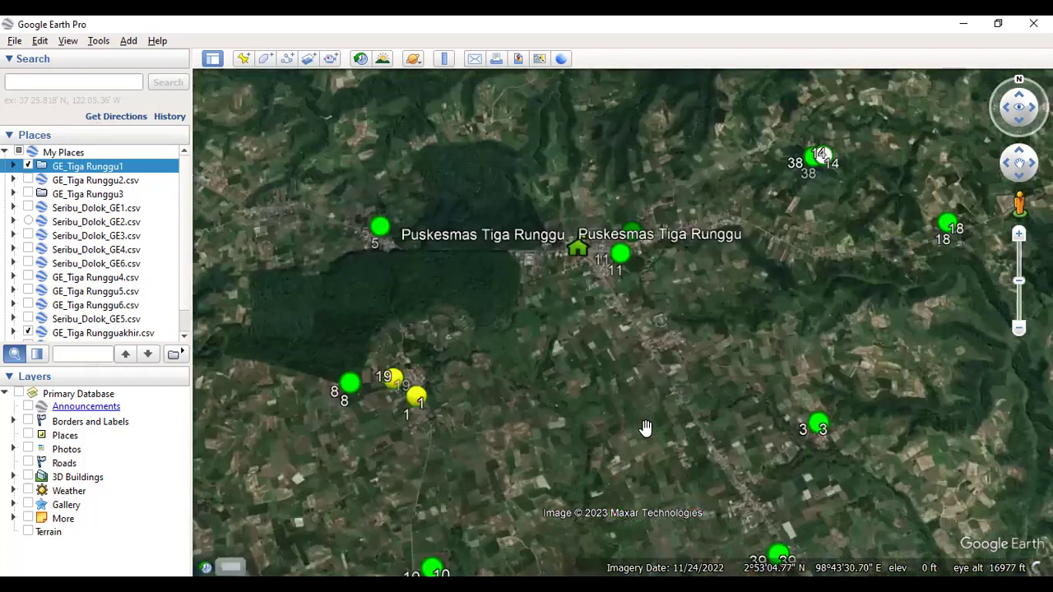
pyautogui.scroll(3, 646, 429)
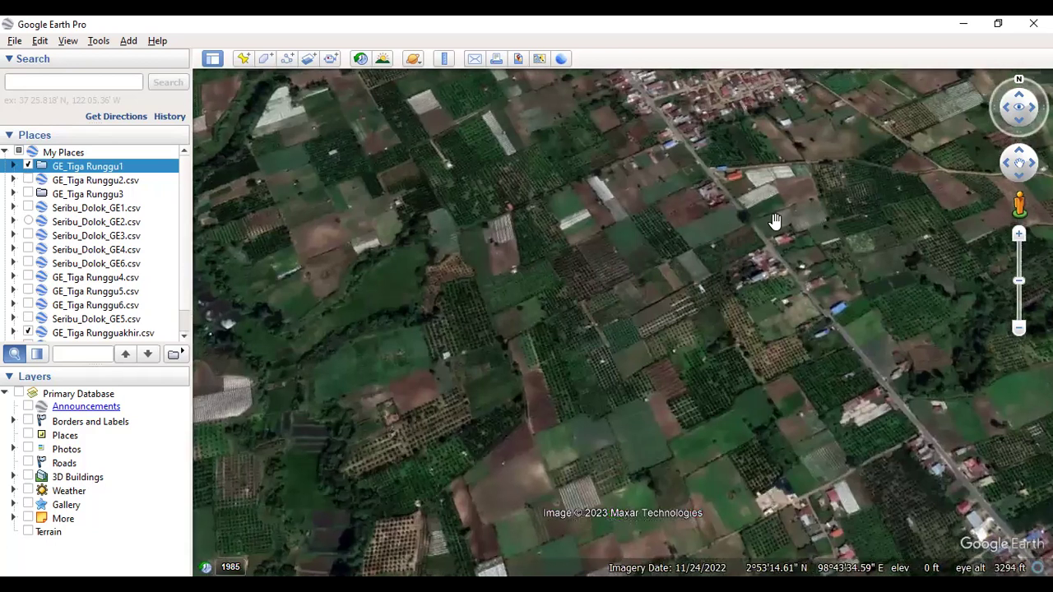
pyautogui.scroll(1, 774, 220)
pyautogui.scroll(1, 774, 220)
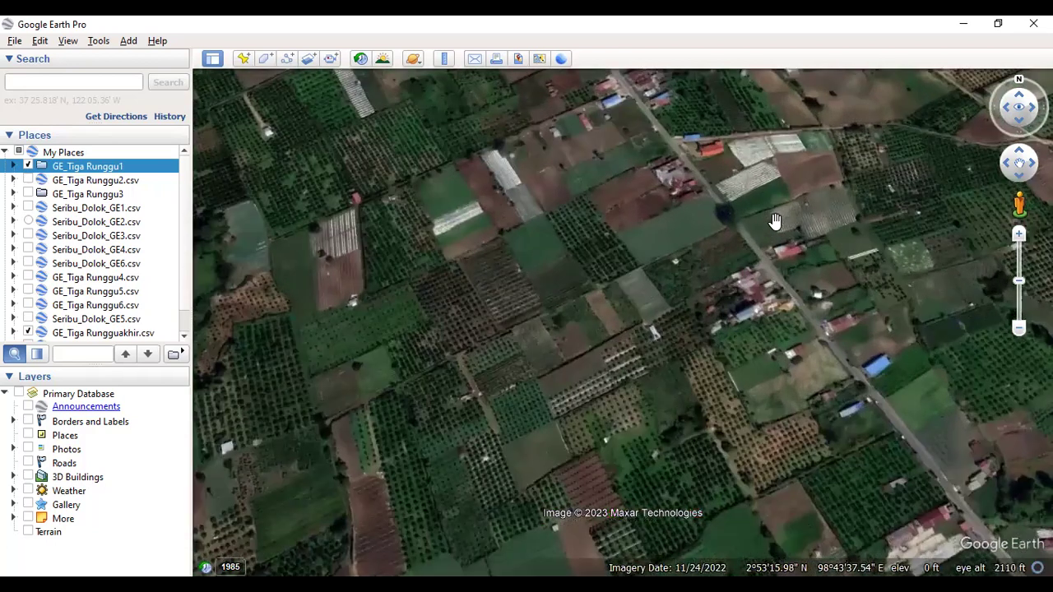
pyautogui.scroll(-3, 661, 297)
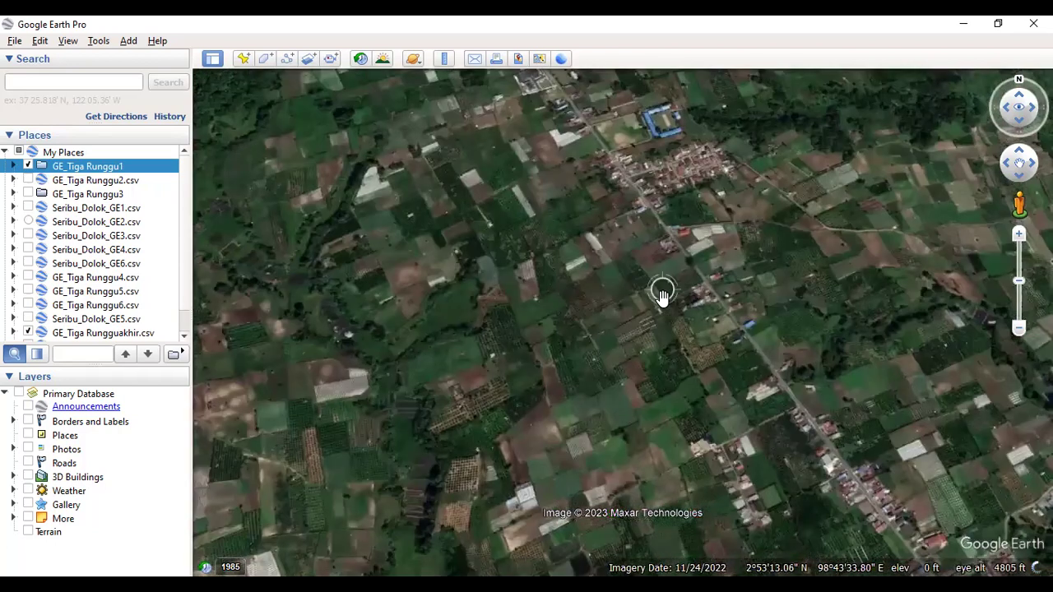
pyautogui.scroll(-3, 661, 298)
pyautogui.scroll(-3, 662, 297)
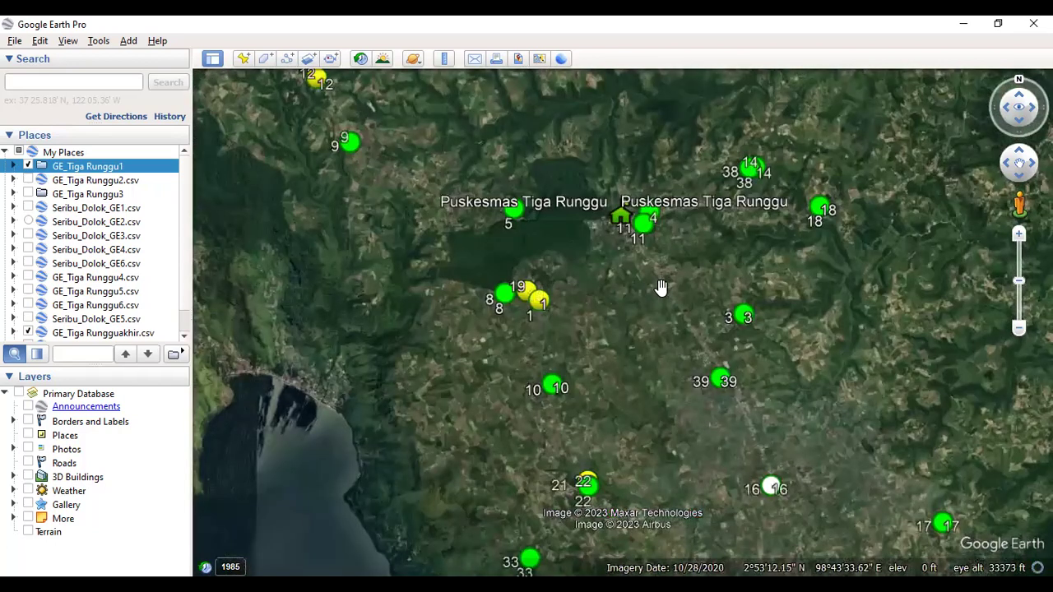
# Examine the overall spread of both overlaid datasets along the lake's northern side, from placemark 24 to placemarks 13 and 44.
pyautogui.scroll(-3, 660, 287)
pyautogui.scroll(-3, 660, 287)
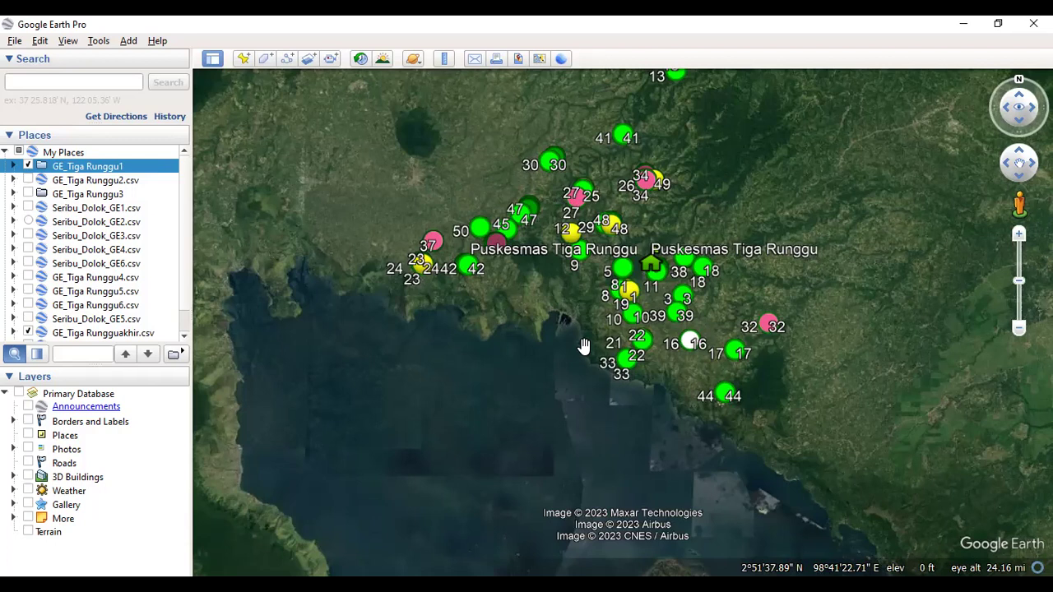
pyautogui.scroll(-2, 583, 345)
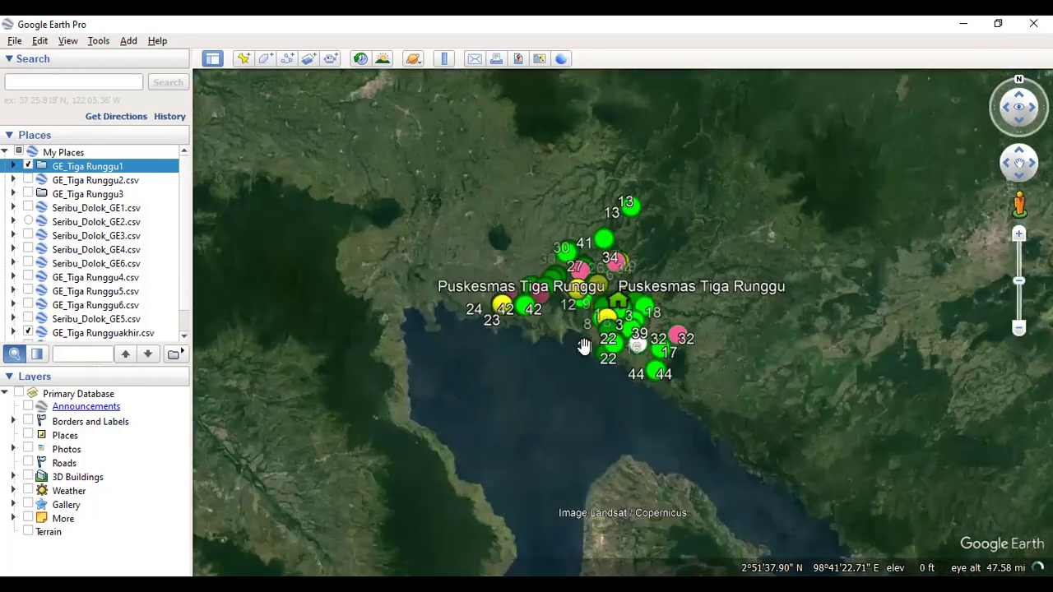
pyautogui.scroll(2, 583, 345)
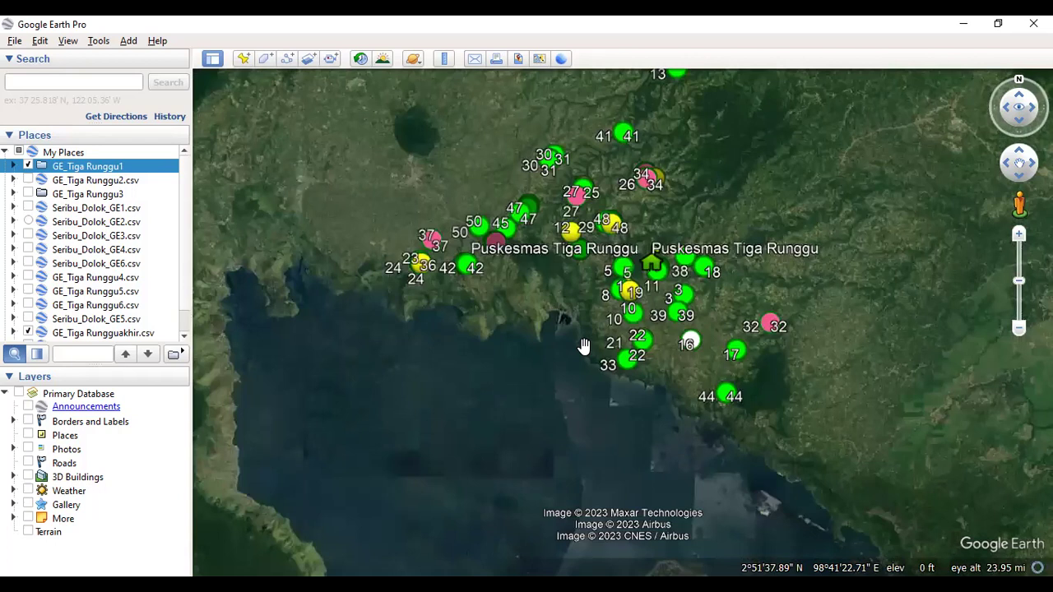
pyautogui.scroll(1, 583, 345)
pyautogui.scroll(-1, 583, 345)
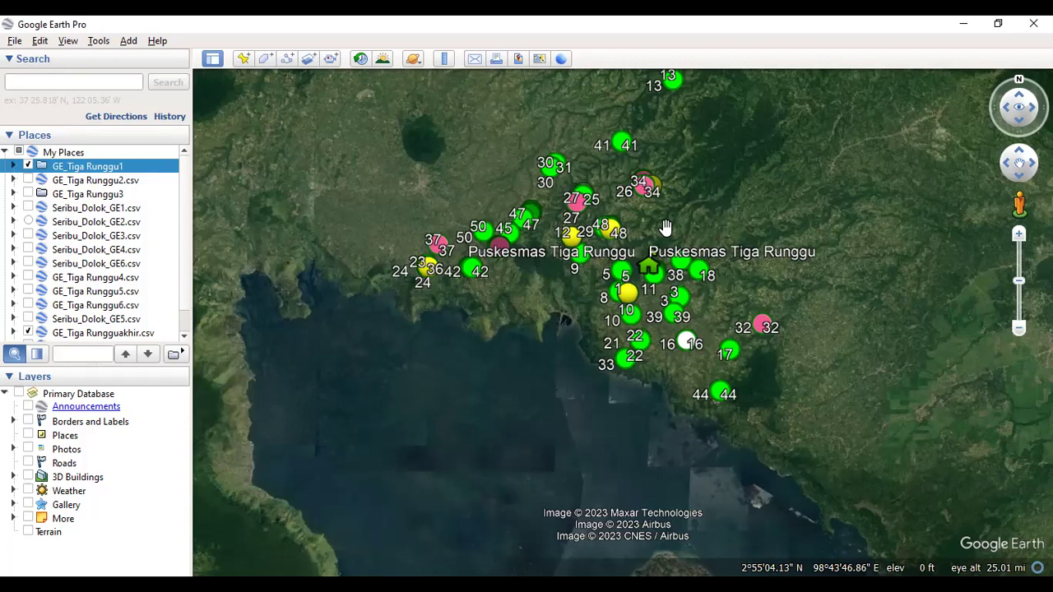
pyautogui.scroll(1, 665, 227)
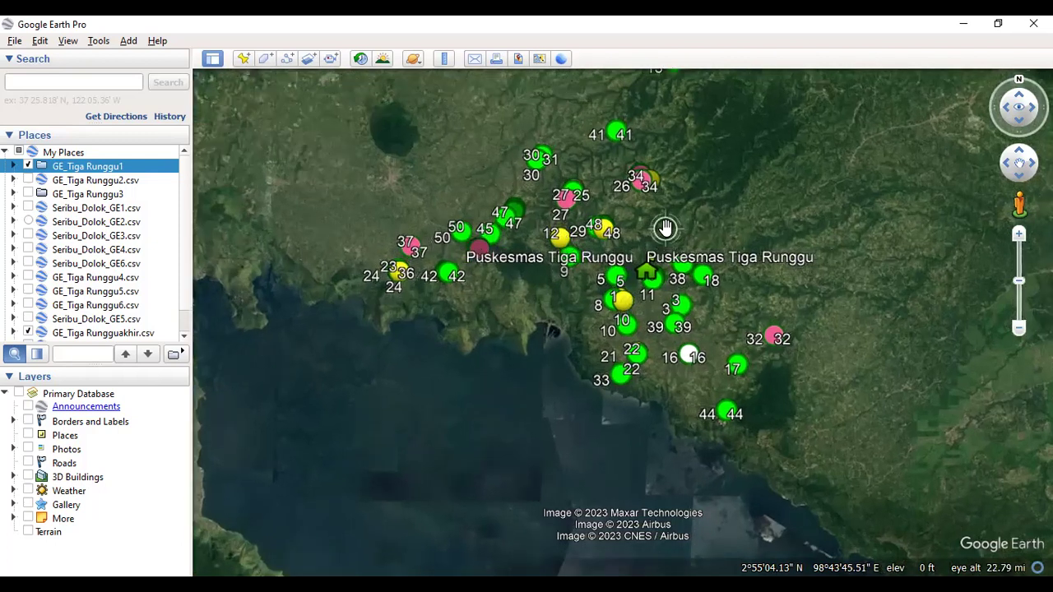
pyautogui.scroll(-3, 665, 228)
pyautogui.scroll(4, 665, 228)
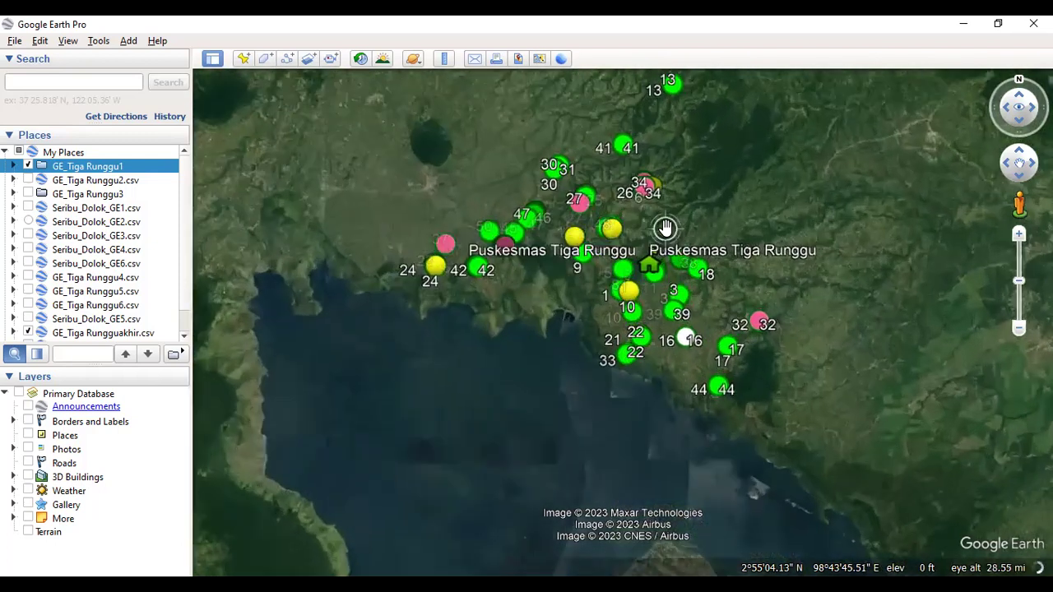
pyautogui.scroll(-2, 665, 227)
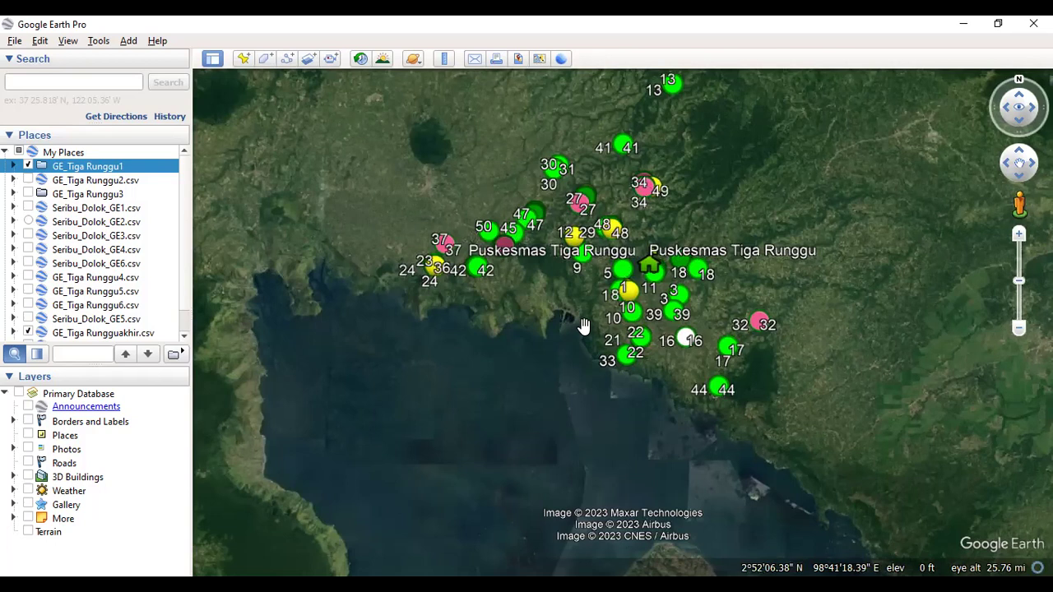
# Hide the GE_Tiga Runggu1 dataset and examine the spread of the GE_Tiga Rungguakhir.csv placemarks around Puskesmas Tiga Runggu.
pyautogui.scroll(-1, 582, 326)
pyautogui.scroll(1, 582, 326)
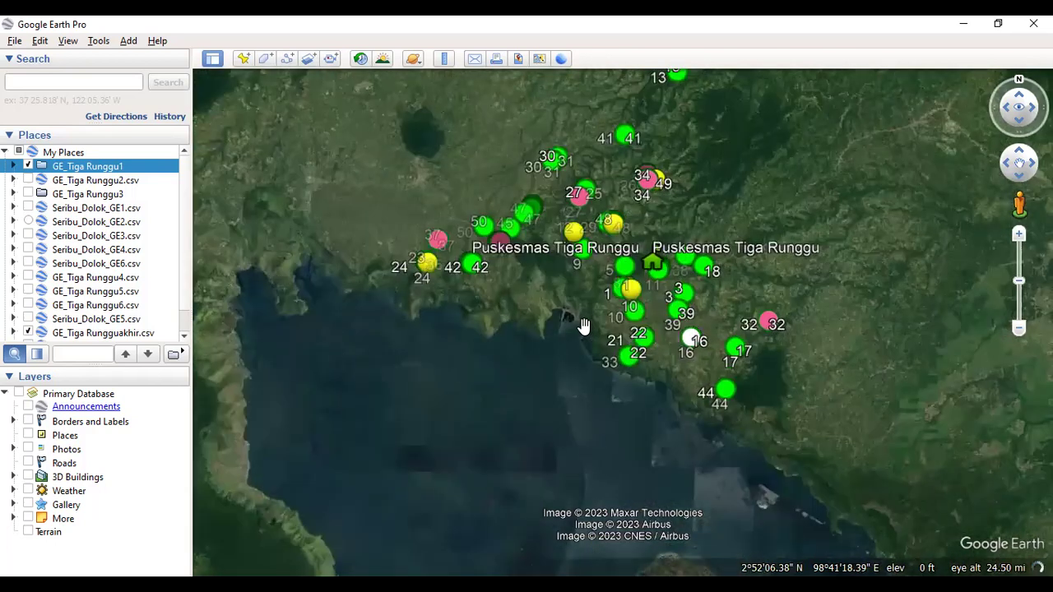
pyautogui.scroll(2, 582, 326)
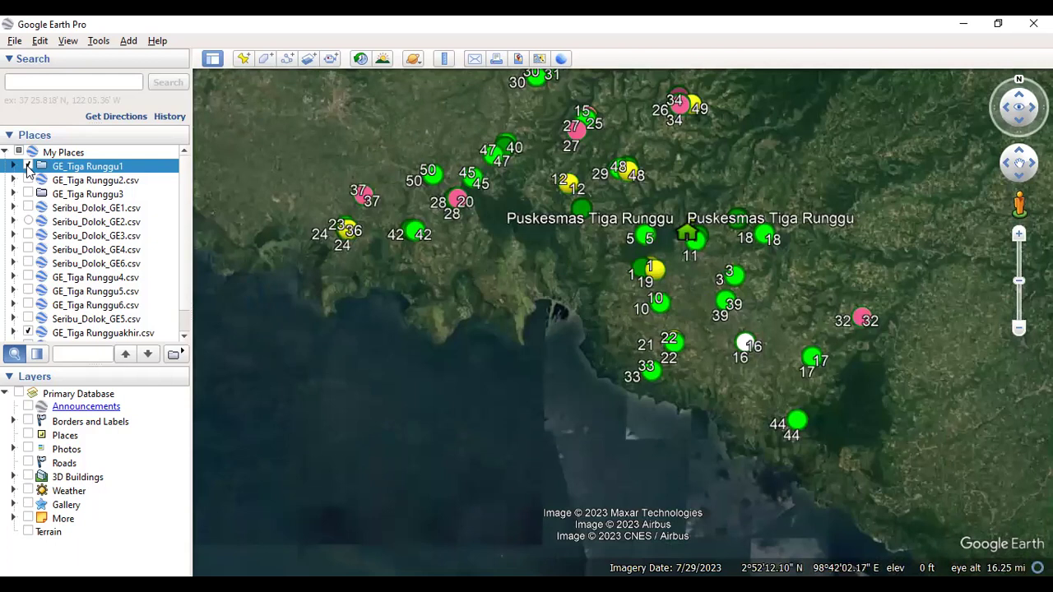
pyautogui.click(28, 166)
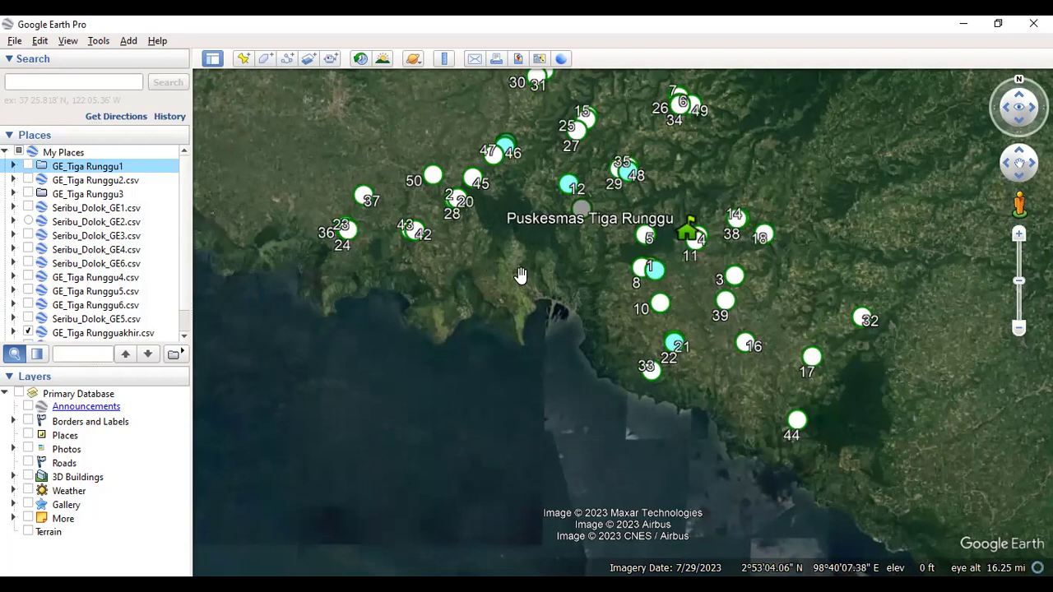
pyautogui.scroll(-3, 520, 275)
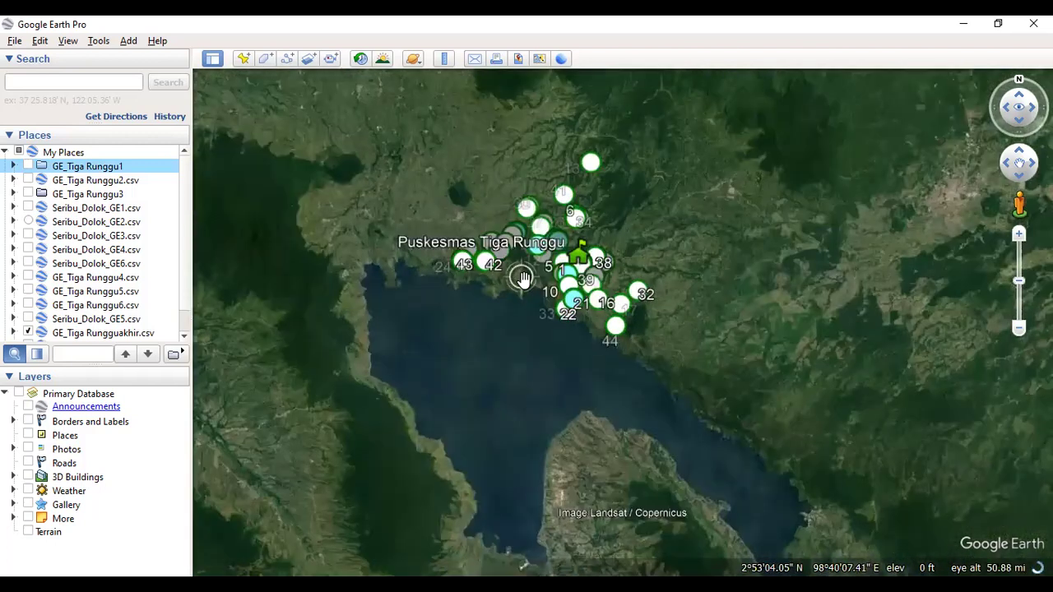
pyautogui.scroll(3, 523, 278)
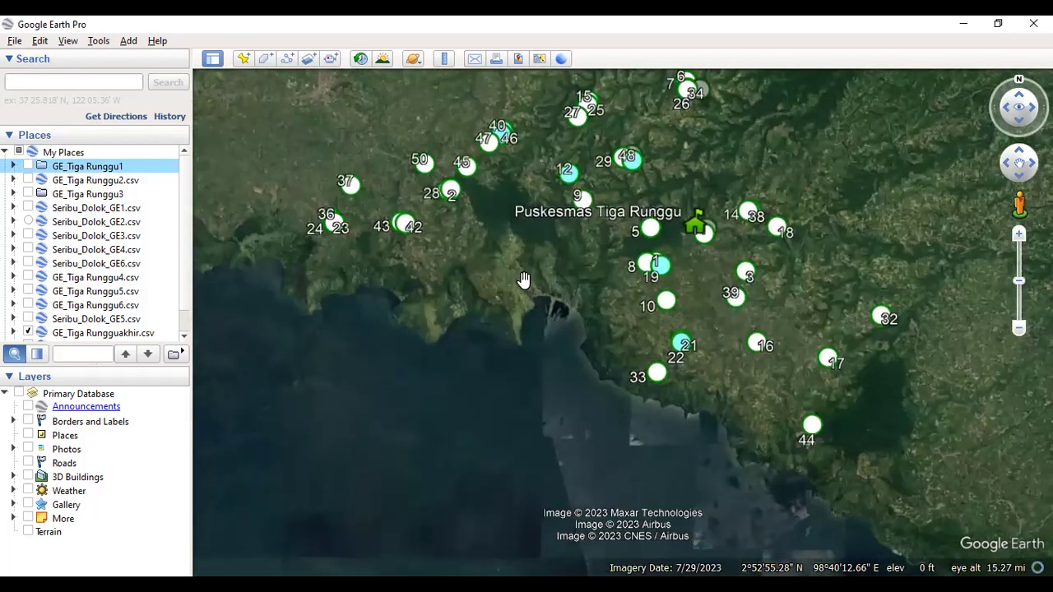
pyautogui.scroll(-2, 523, 280)
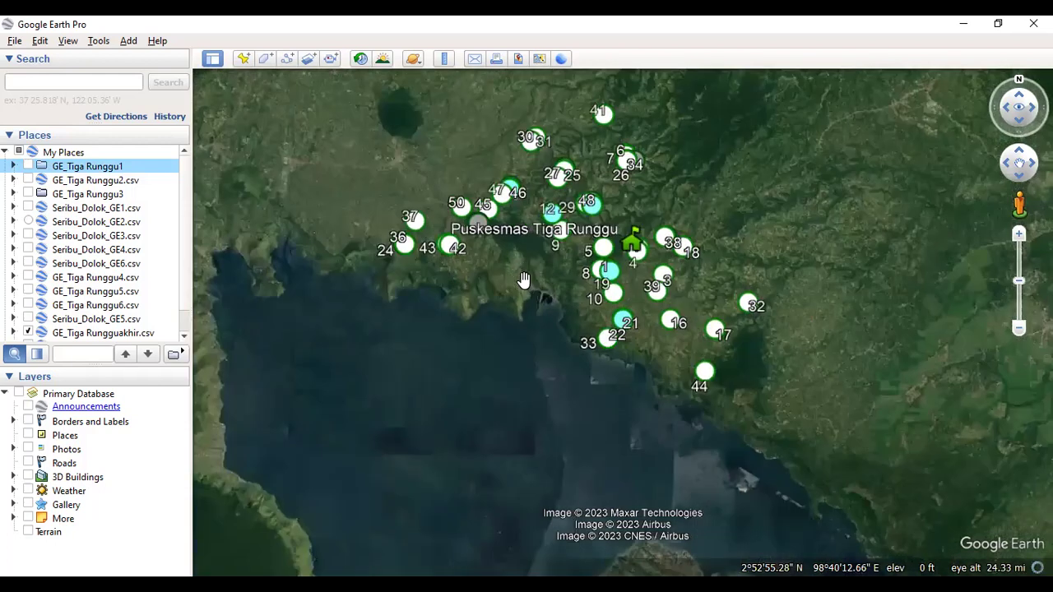
pyautogui.scroll(2, 523, 280)
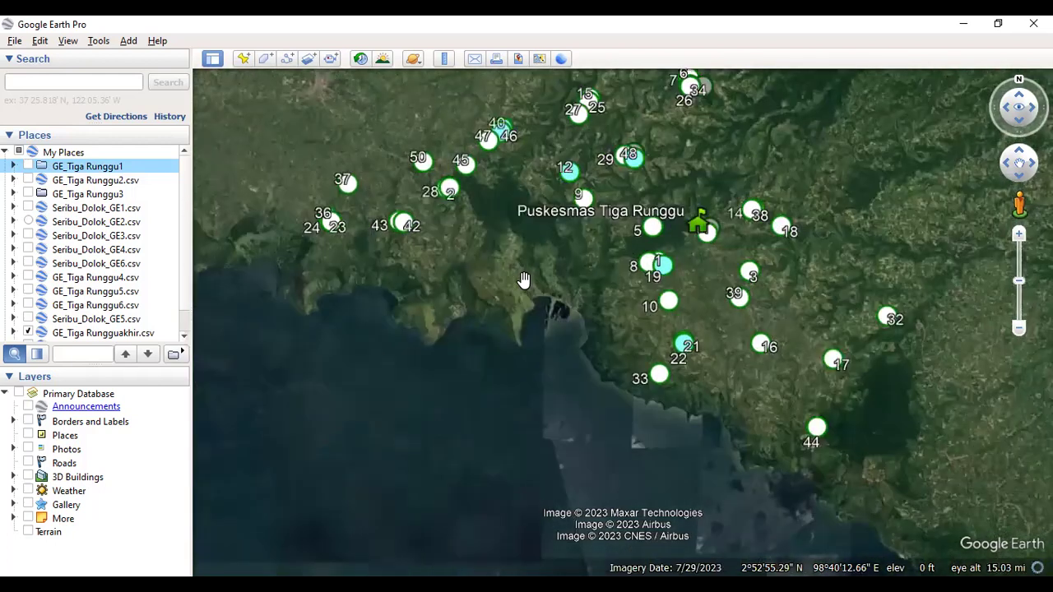